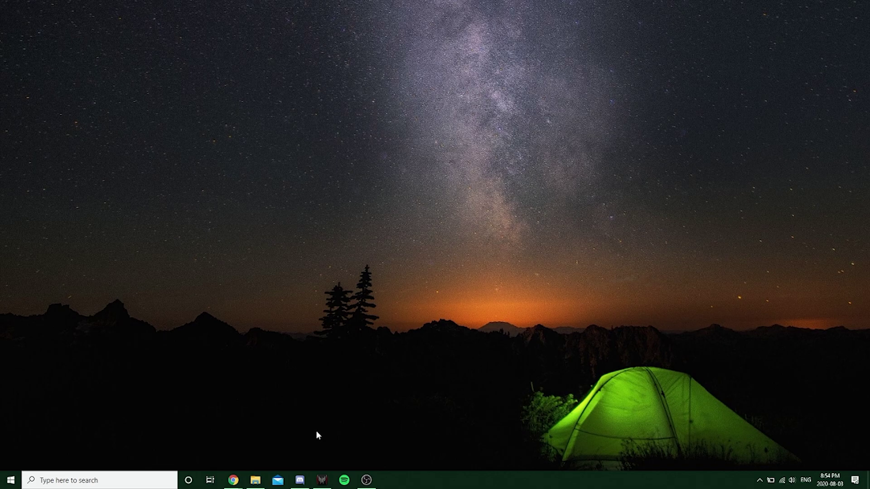
- Bring up the Chrome window with the C.U.D.S. gate-keeper channel and look through the server's member list
{"action": "mouse_move", "coordinate": [303, 477]}
{"action": "mouse_move", "coordinate": [233, 480]}
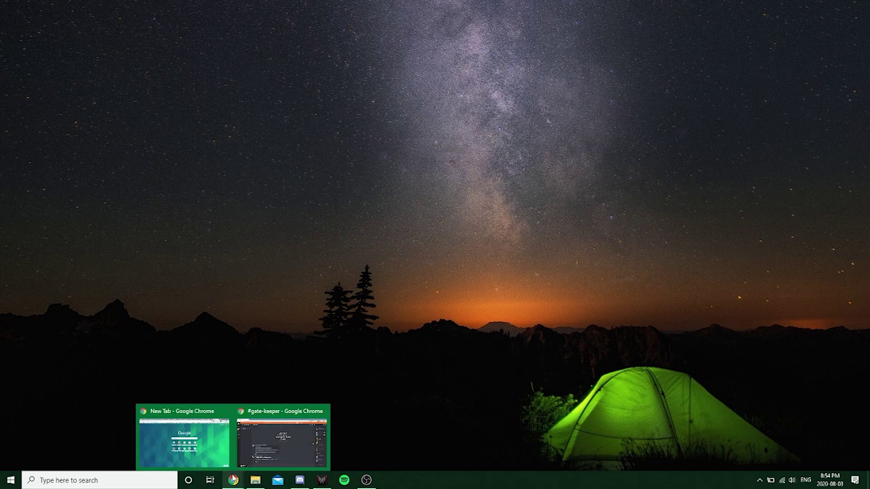
{"action": "left_click", "coordinate": [256, 458]}
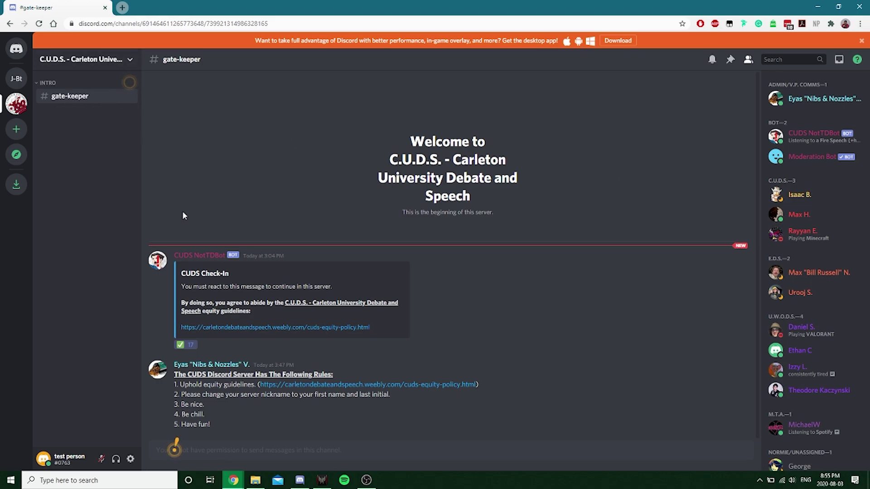
{"action": "scroll", "coordinate": [837, 380], "scroll_direction": "down", "scroll_amount": 6}
{"action": "scroll", "coordinate": [815, 345], "scroll_direction": "up", "scroll_amount": 5}
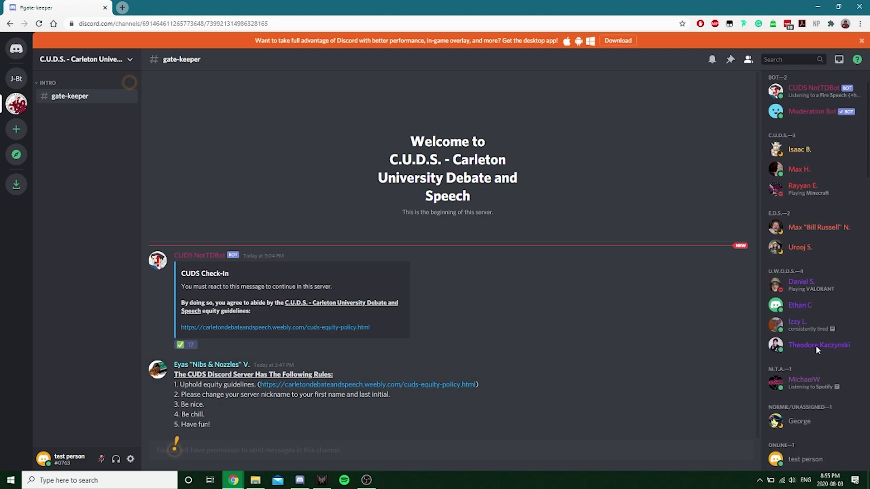
{"action": "scroll", "coordinate": [773, 160], "scroll_direction": "down", "scroll_amount": 5}
{"action": "scroll", "coordinate": [771, 395], "scroll_direction": "down", "scroll_amount": 10}
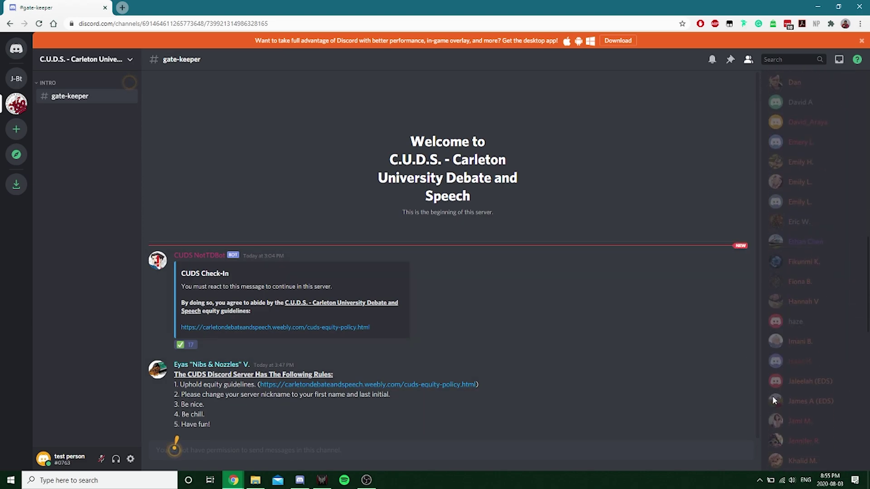
{"action": "scroll", "coordinate": [814, 423], "scroll_direction": "up", "scroll_amount": 10}
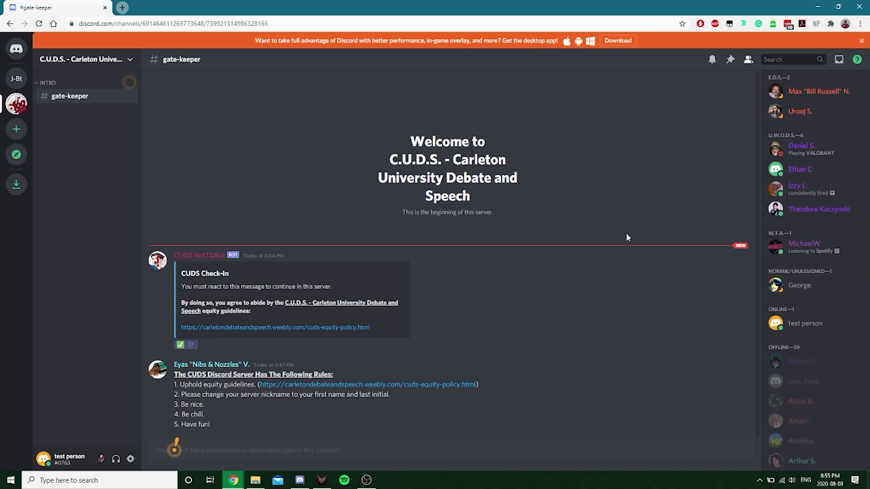
- Remove and re-add the check mark reaction on the CUDS Check-In message, and look through the server's channel list
{"action": "left_click", "coordinate": [189, 347]}
{"action": "left_click_drag", "start_coordinate": [213, 426], "coordinate": [204, 403]}
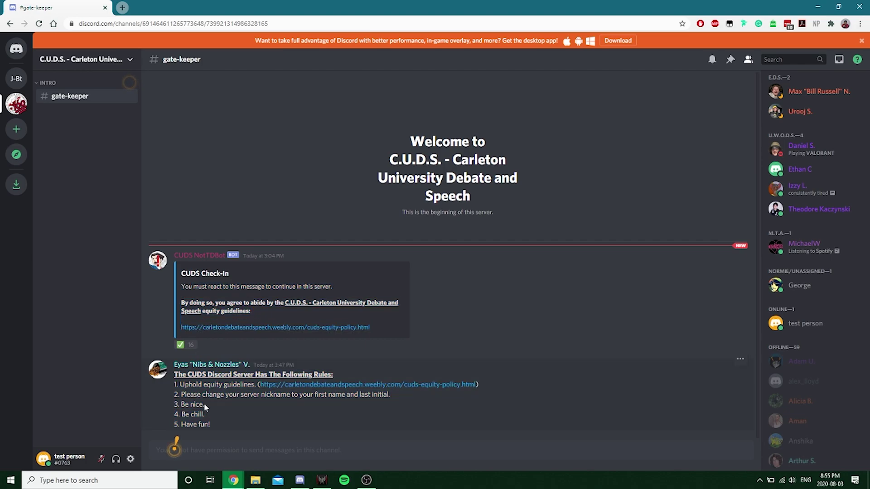
{"action": "left_click", "coordinate": [196, 348]}
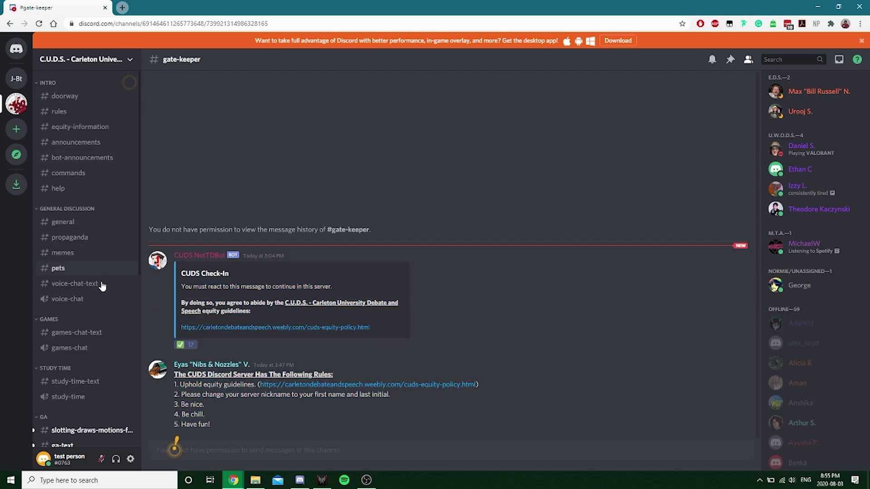
{"action": "scroll", "coordinate": [85, 349], "scroll_direction": "down", "scroll_amount": 5}
{"action": "scroll", "coordinate": [83, 249], "scroll_direction": "up", "scroll_amount": 5}
- Switch to the Discord desktop app and view the CUDS NotTDBot role in the BP template server's settings
{"action": "left_click", "coordinate": [300, 480]}
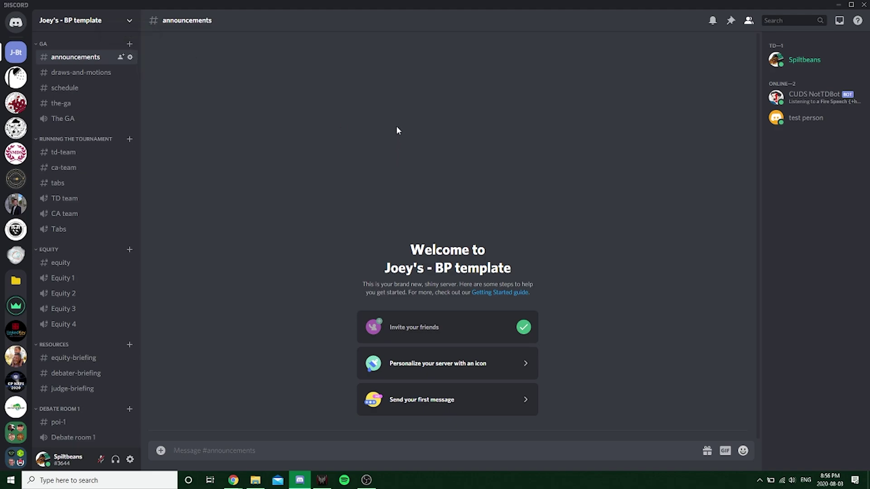
{"action": "left_click", "coordinate": [116, 27]}
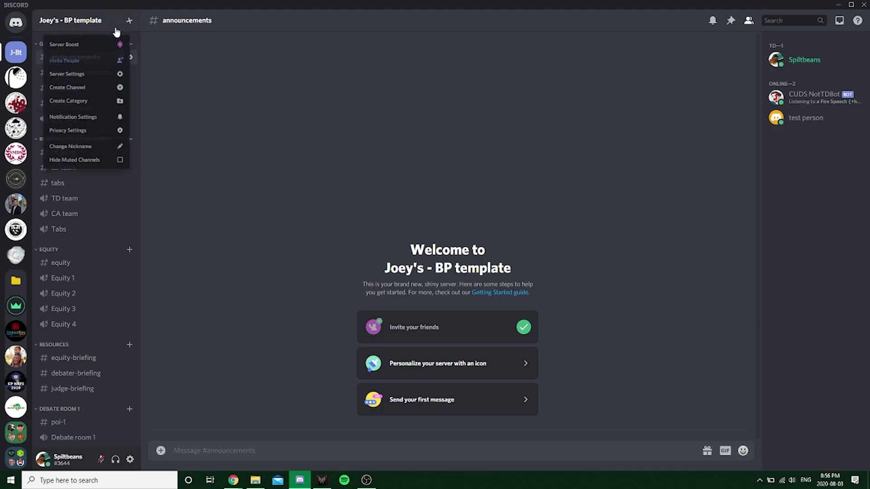
{"action": "left_click", "coordinate": [124, 80]}
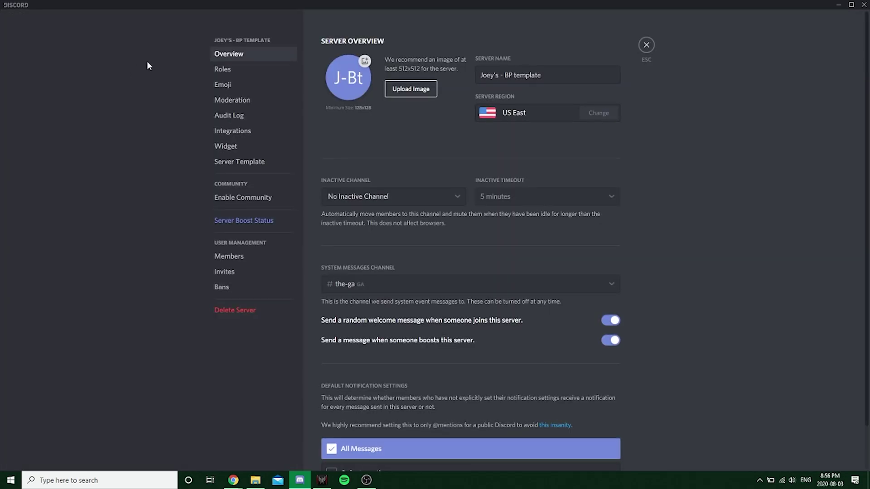
{"action": "left_click", "coordinate": [246, 69]}
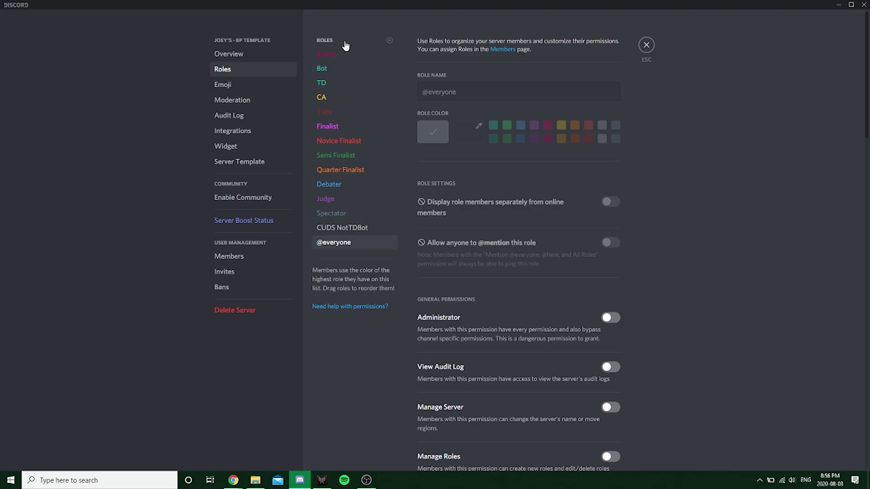
{"action": "left_click", "coordinate": [360, 235]}
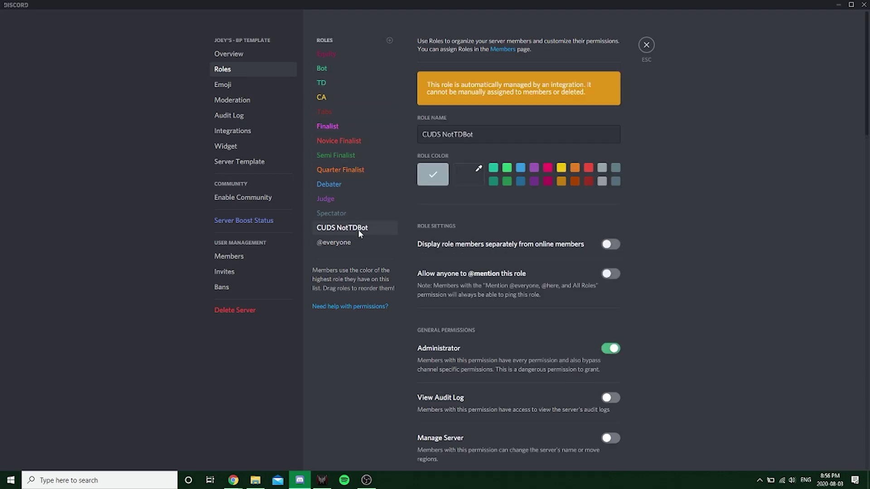
{"action": "left_click", "coordinate": [650, 50]}
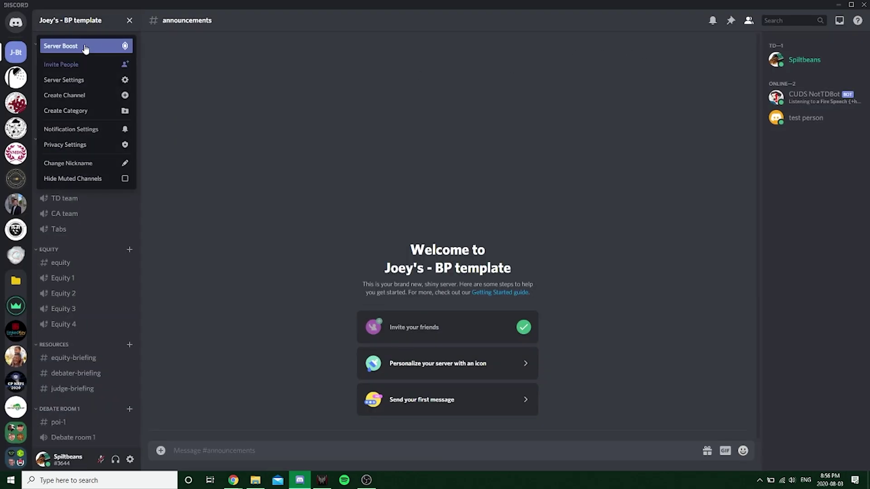
{"action": "left_click", "coordinate": [100, 80]}
{"action": "left_click", "coordinate": [248, 68]}
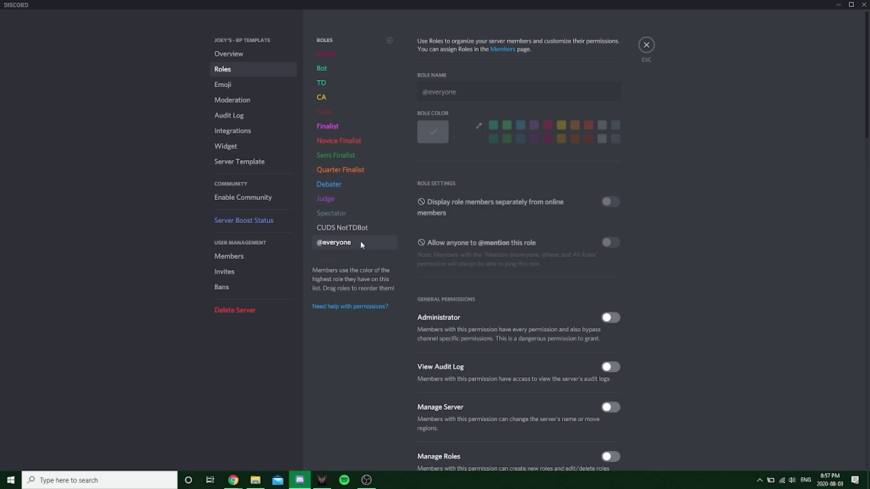
{"action": "scroll", "coordinate": [520, 282], "scroll_direction": "down", "scroll_amount": 4}
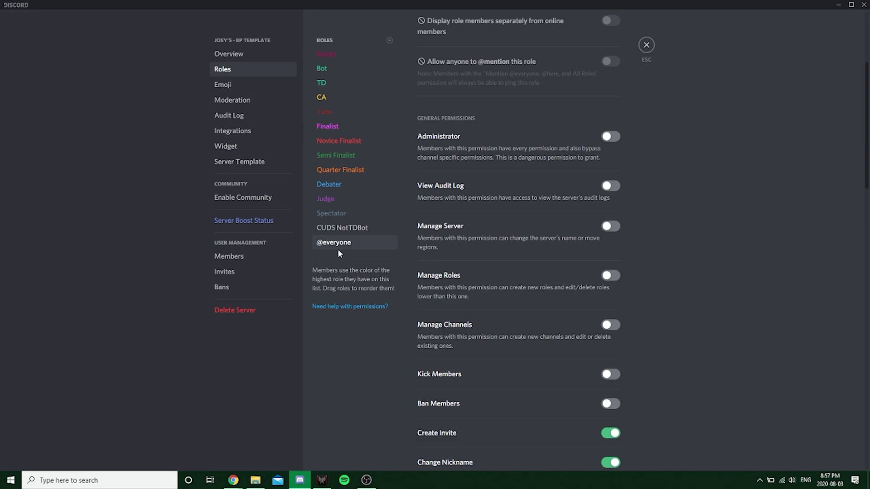
{"action": "scroll", "coordinate": [511, 279], "scroll_direction": "down", "scroll_amount": 20}
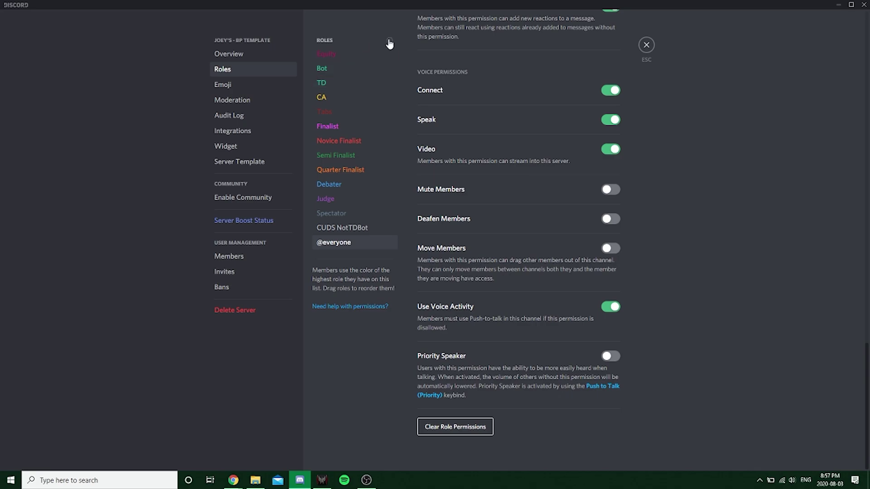
{"action": "left_click", "coordinate": [389, 44]}
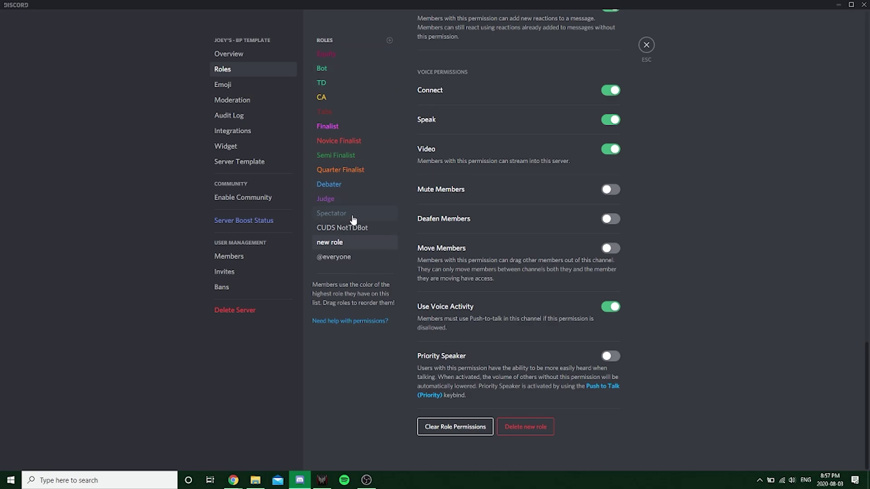
{"action": "left_click", "coordinate": [363, 258]}
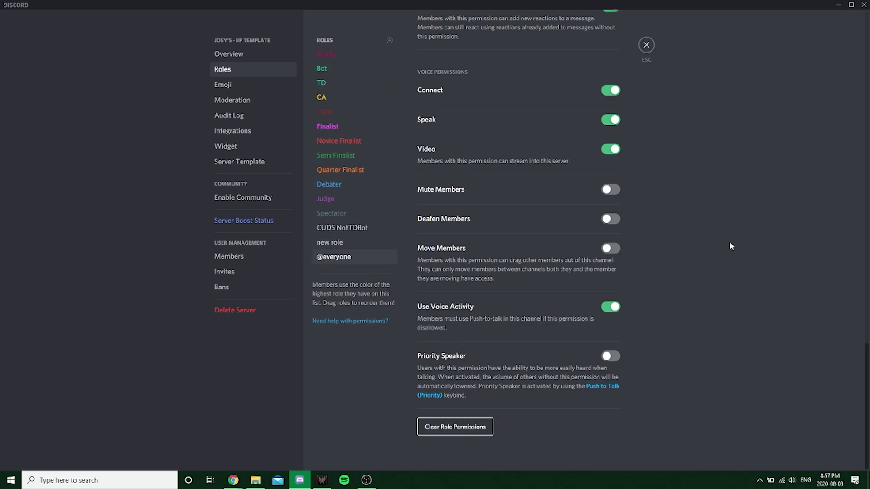
{"action": "scroll", "coordinate": [748, 236], "scroll_direction": "up", "scroll_amount": 15}
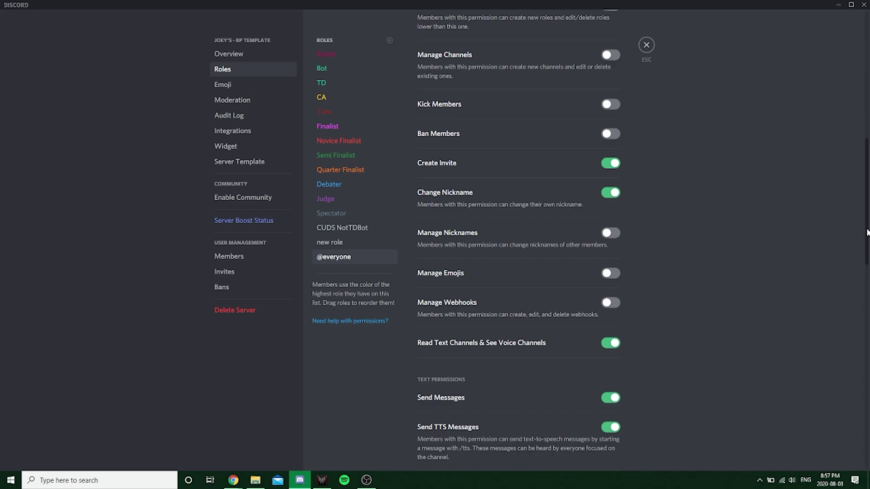
{"action": "left_click_drag", "start_coordinate": [868, 233], "coordinate": [865, 94]}
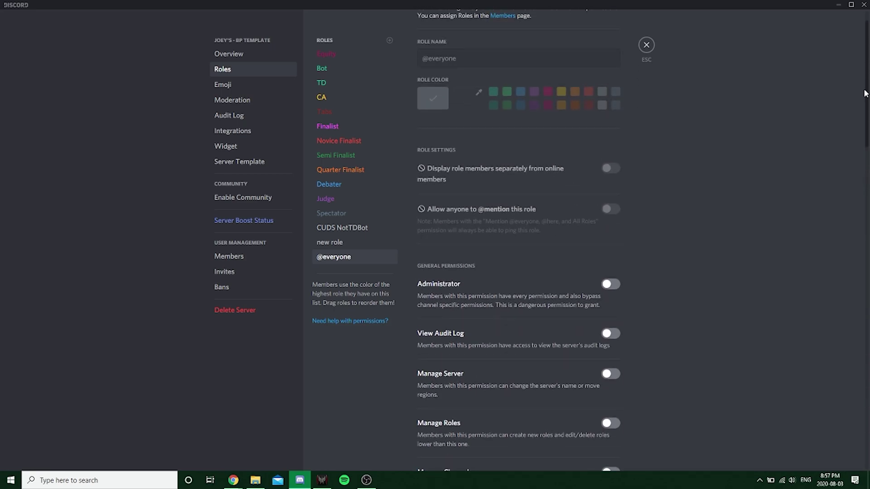
{"action": "scroll", "coordinate": [636, 437], "scroll_direction": "down", "scroll_amount": 20}
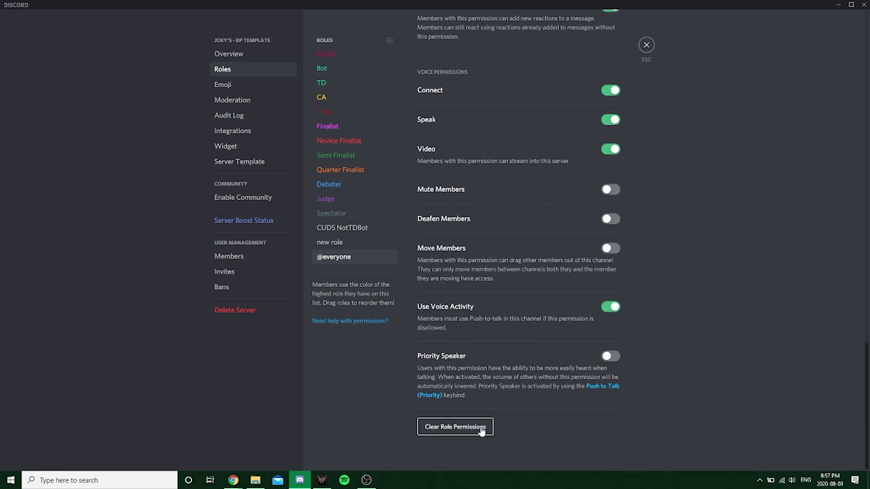
{"action": "left_click", "coordinate": [482, 430]}
{"action": "scroll", "coordinate": [576, 251], "scroll_direction": "up", "scroll_amount": 10}
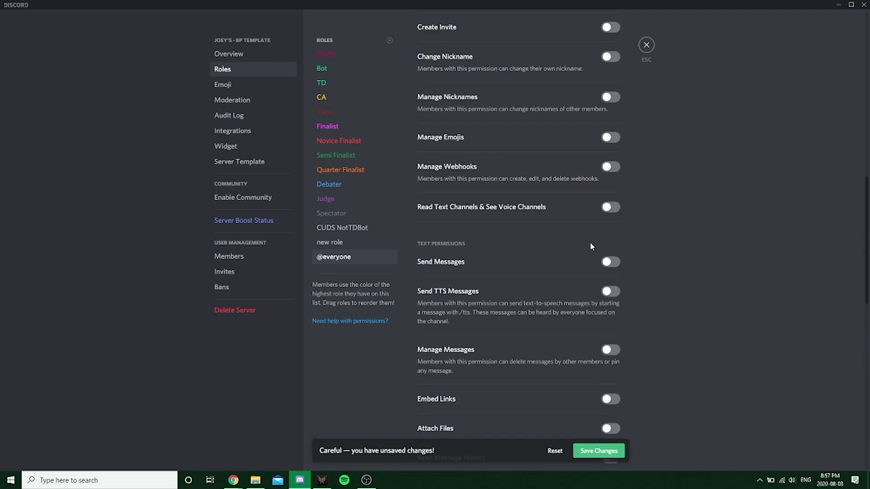
{"action": "scroll", "coordinate": [590, 246], "scroll_direction": "up", "scroll_amount": 13}
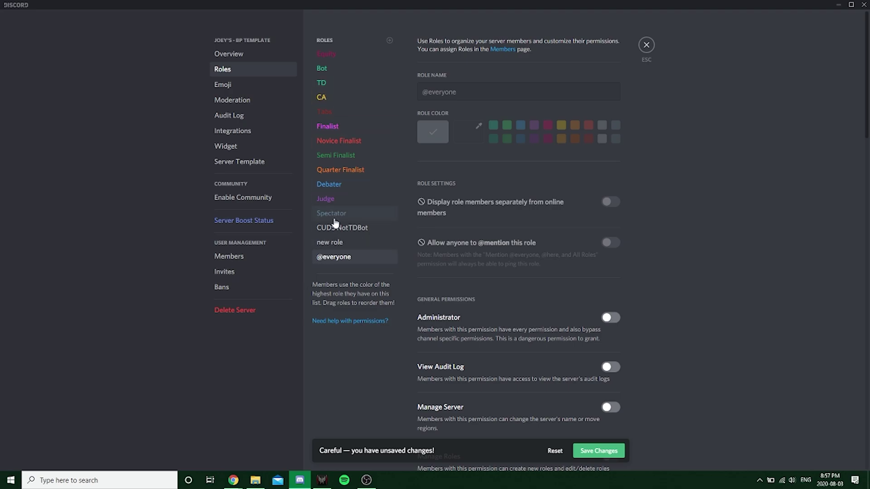
- Rename the new role as Attendee
{"action": "left_click", "coordinate": [336, 242]}
{"action": "triple_click", "coordinate": [454, 96]}
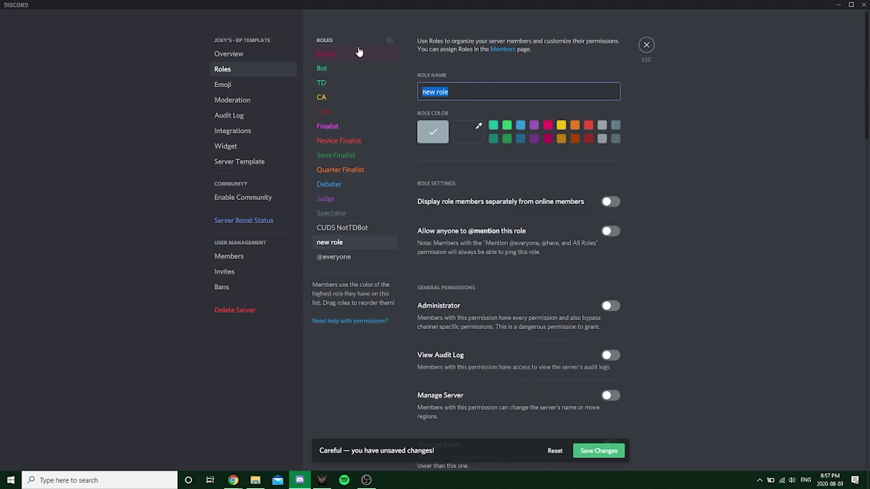
{"action": "type", "text": "Attendee"}
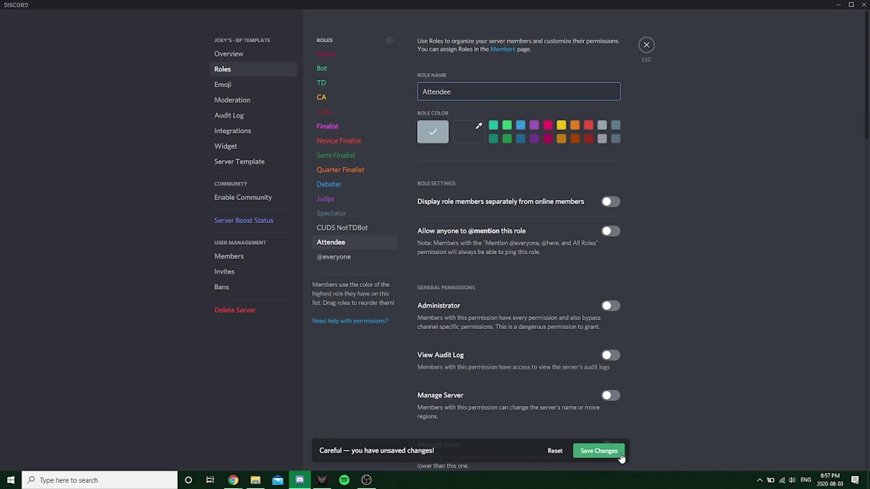
- Review the Attendee role's permissions, turn off Create Invite for it, and save the role changes
{"action": "scroll", "coordinate": [631, 376], "scroll_direction": "down", "scroll_amount": 15}
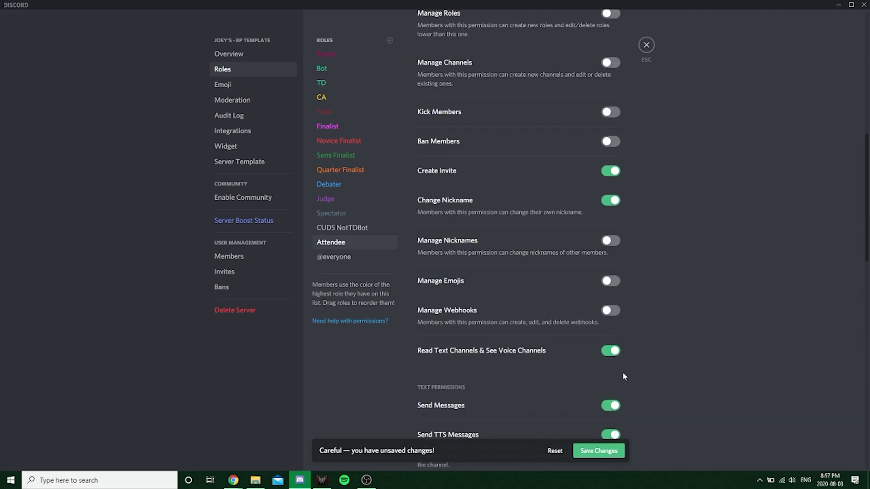
{"action": "scroll", "coordinate": [635, 346], "scroll_direction": "down", "scroll_amount": 5}
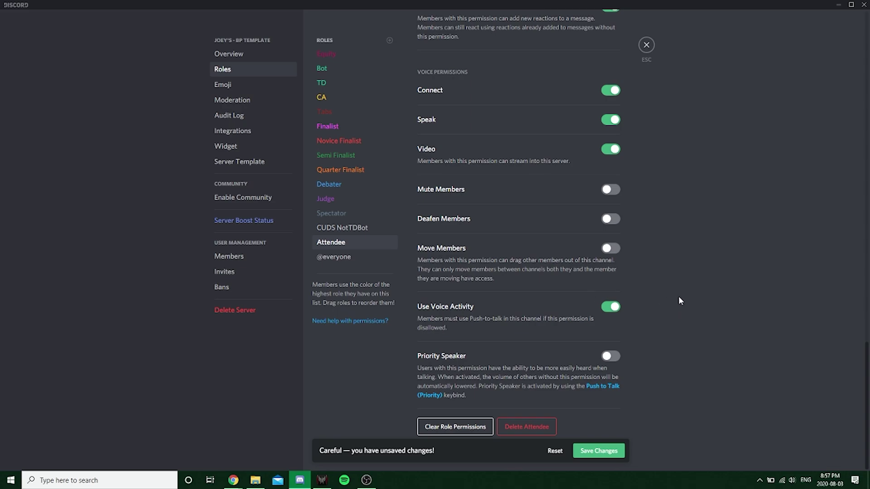
{"action": "scroll", "coordinate": [678, 301], "scroll_direction": "up", "scroll_amount": 2}
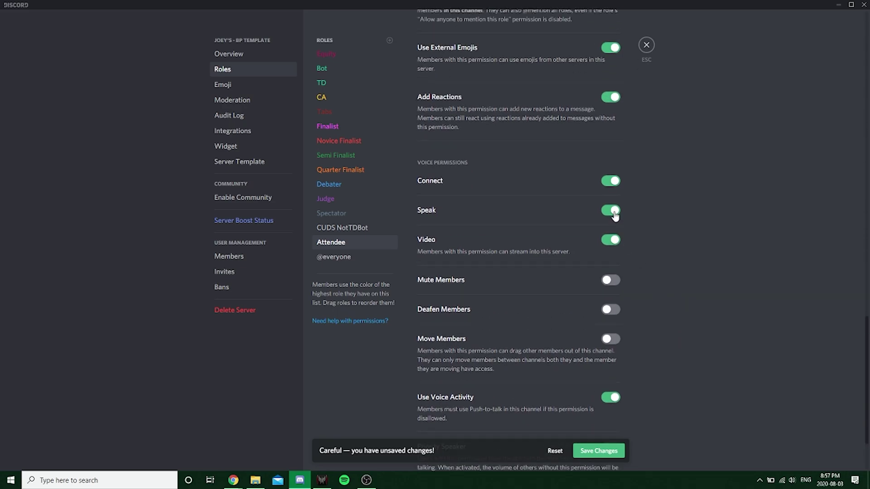
{"action": "scroll", "coordinate": [612, 212], "scroll_direction": "up", "scroll_amount": 5}
{"action": "scroll", "coordinate": [595, 126], "scroll_direction": "up", "scroll_amount": 6}
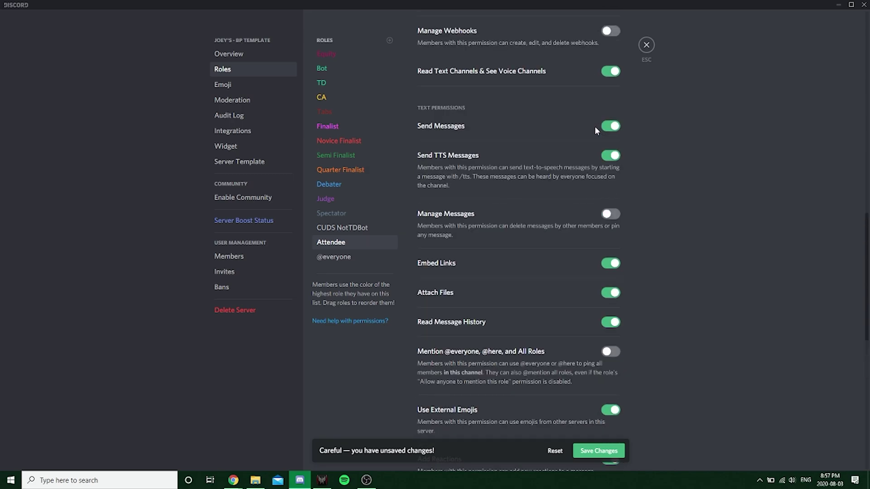
{"action": "left_click", "coordinate": [610, 27]}
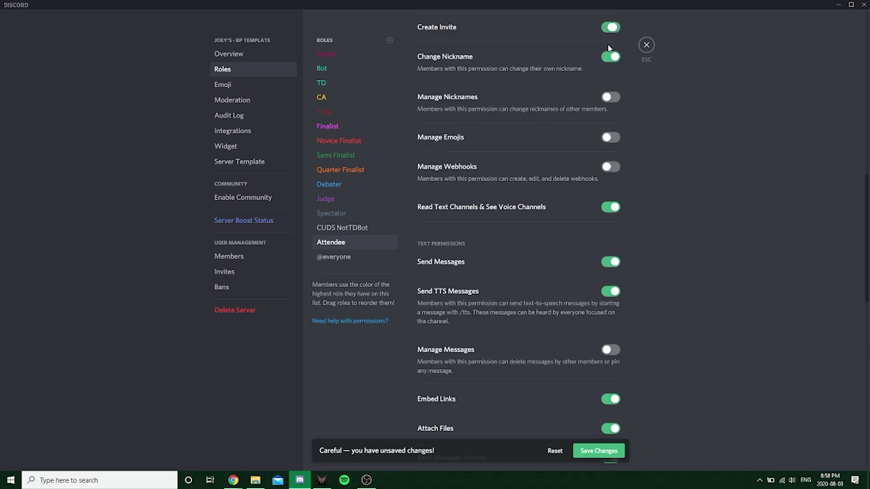
{"action": "scroll", "coordinate": [557, 182], "scroll_direction": "down", "scroll_amount": 1}
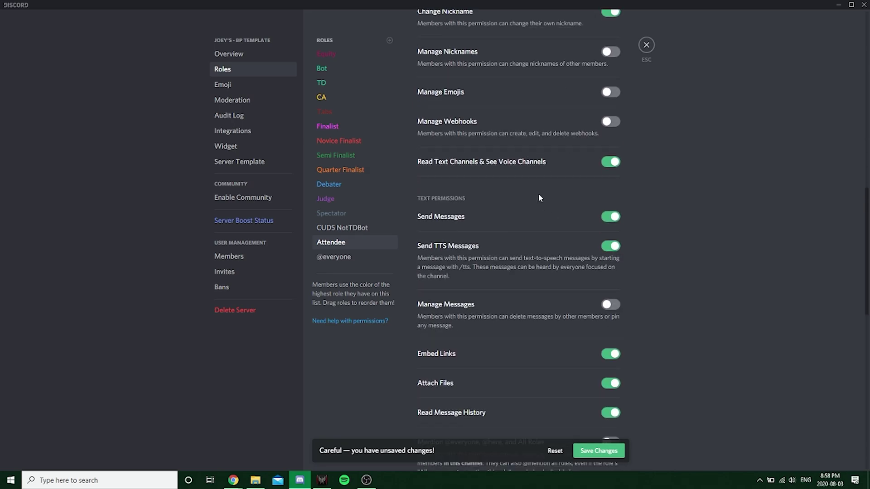
{"action": "scroll", "coordinate": [575, 401], "scroll_direction": "down", "scroll_amount": 4}
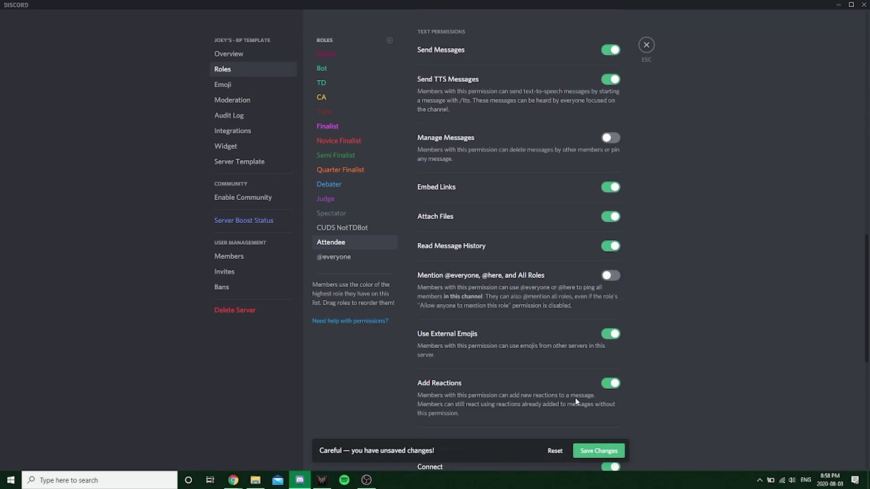
{"action": "left_click", "coordinate": [598, 451]}
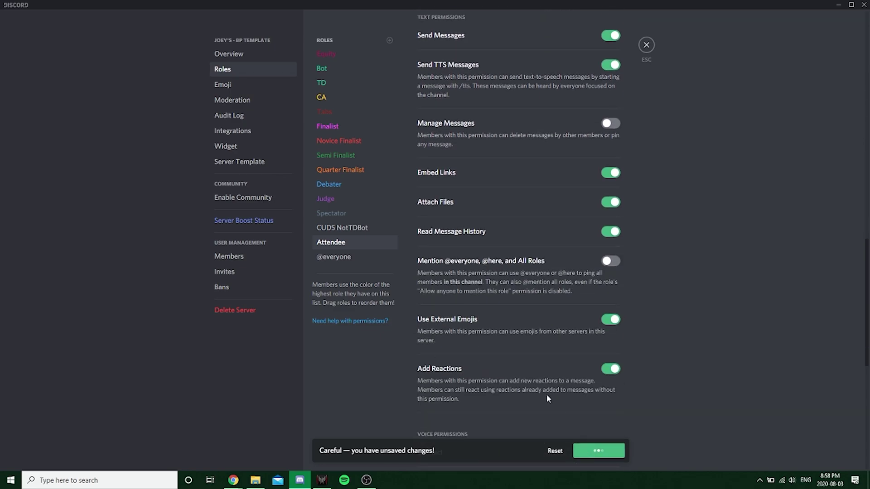
{"action": "left_click", "coordinate": [365, 258]}
{"action": "scroll", "coordinate": [544, 235], "scroll_direction": "up", "scroll_amount": 6}
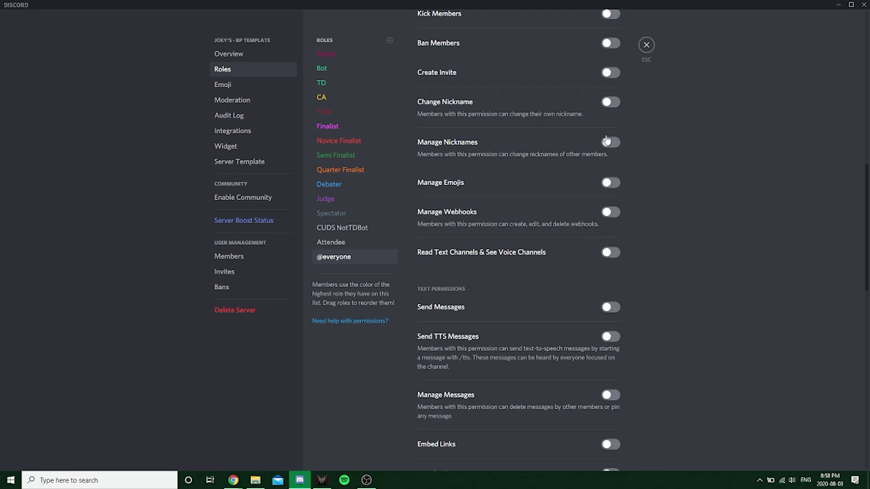
{"action": "left_click", "coordinate": [608, 104]}
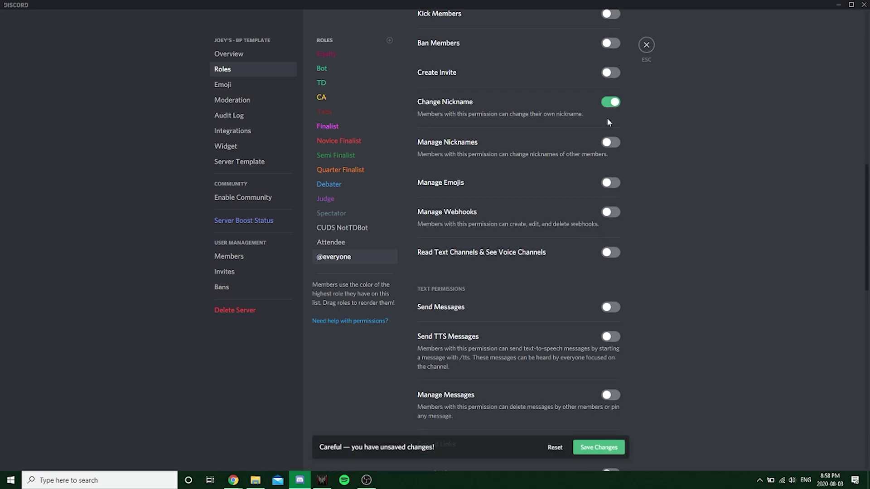
{"action": "scroll", "coordinate": [518, 376], "scroll_direction": "down", "scroll_amount": 7}
{"action": "scroll", "coordinate": [518, 377], "scroll_direction": "down", "scroll_amount": 4}
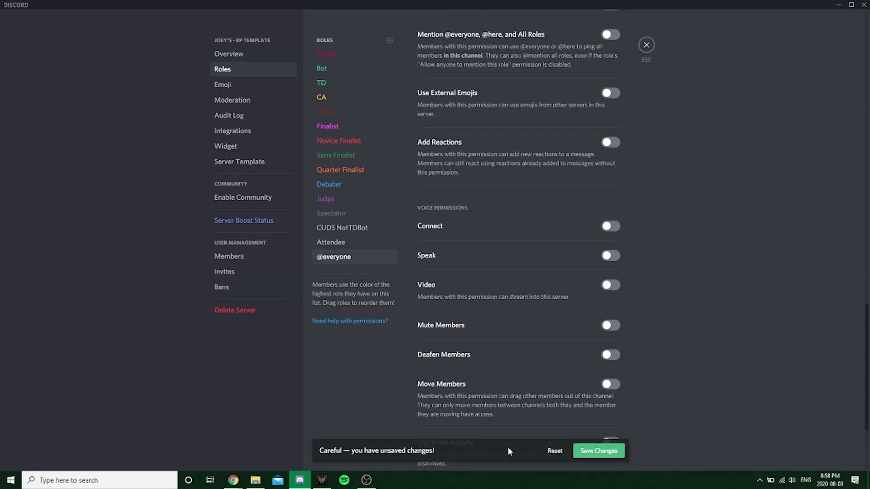
{"action": "left_click", "coordinate": [598, 451]}
{"action": "scroll", "coordinate": [557, 379], "scroll_direction": "down", "scroll_amount": 3}
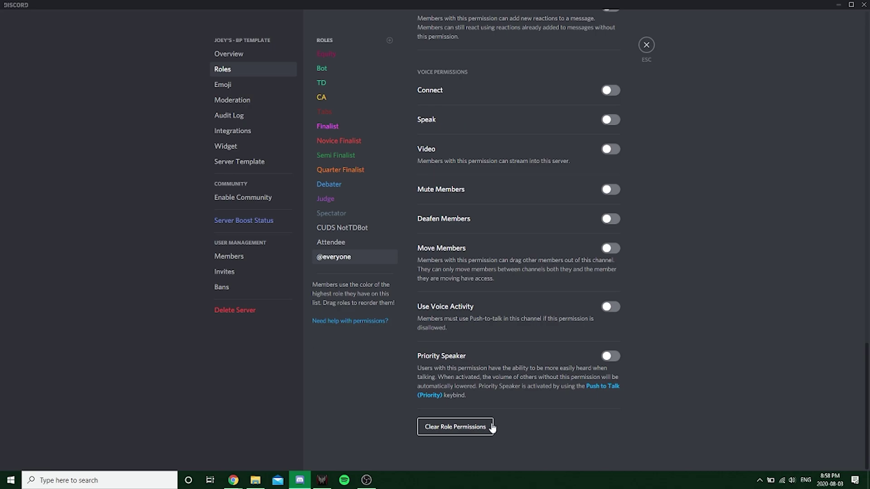
{"action": "scroll", "coordinate": [506, 310], "scroll_direction": "up", "scroll_amount": 3}
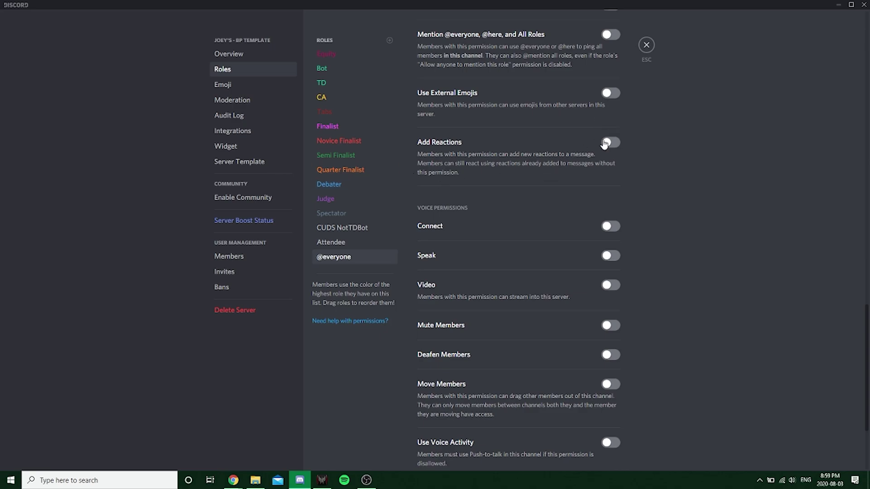
{"action": "scroll", "coordinate": [453, 190], "scroll_direction": "up", "scroll_amount": 5}
{"action": "left_click", "coordinate": [357, 245]}
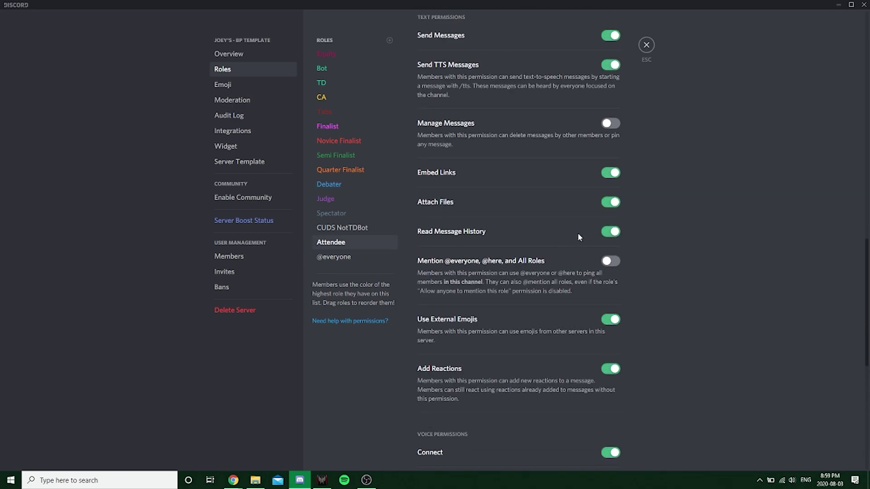
{"action": "scroll", "coordinate": [482, 170], "scroll_direction": "down", "scroll_amount": 5}
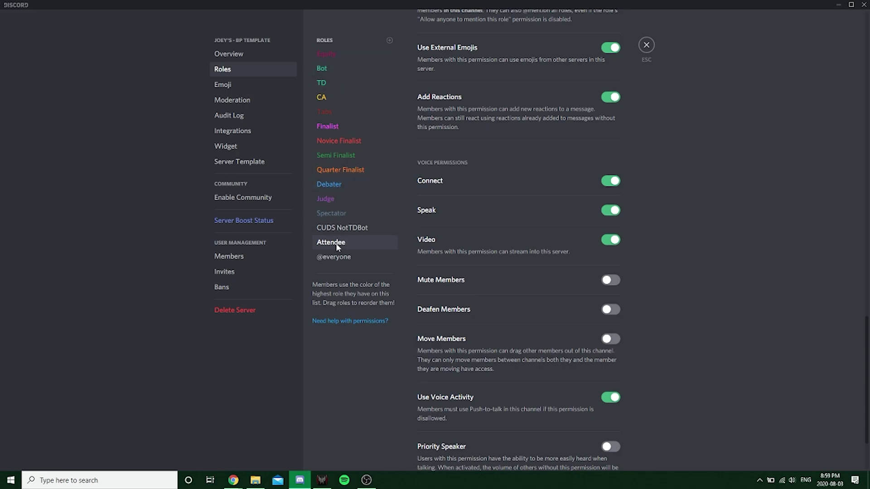
{"action": "mouse_move", "coordinate": [337, 72]}
{"action": "left_mouse_down"}
{"action": "mouse_move", "coordinate": [334, 227]}
{"action": "mouse_move", "coordinate": [342, 238]}
{"action": "mouse_move", "coordinate": [353, 76]}
{"action": "mouse_move", "coordinate": [340, 71]}
{"action": "mouse_move", "coordinate": [349, 83]}
{"action": "mouse_move", "coordinate": [345, 70]}
{"action": "left_mouse_up"}
{"action": "left_click", "coordinate": [647, 45]}
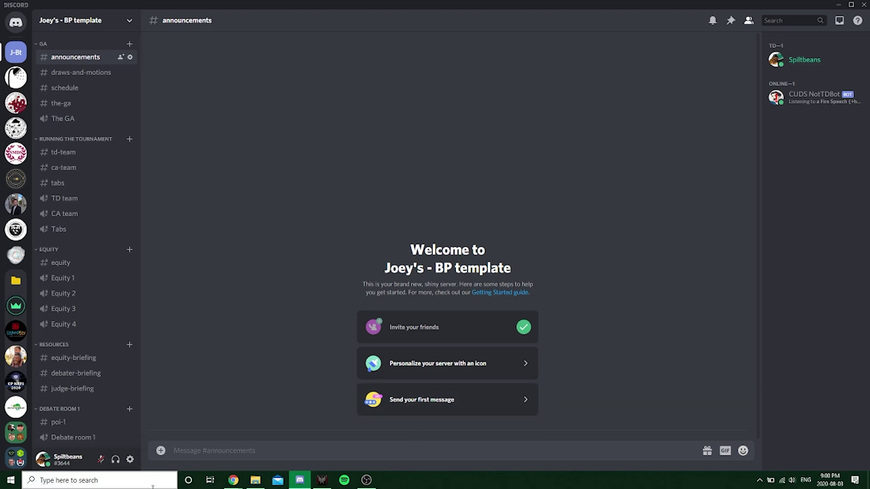
- Enable Developer Mode in the user's appearance settings and return to the server
{"action": "left_click", "coordinate": [130, 461]}
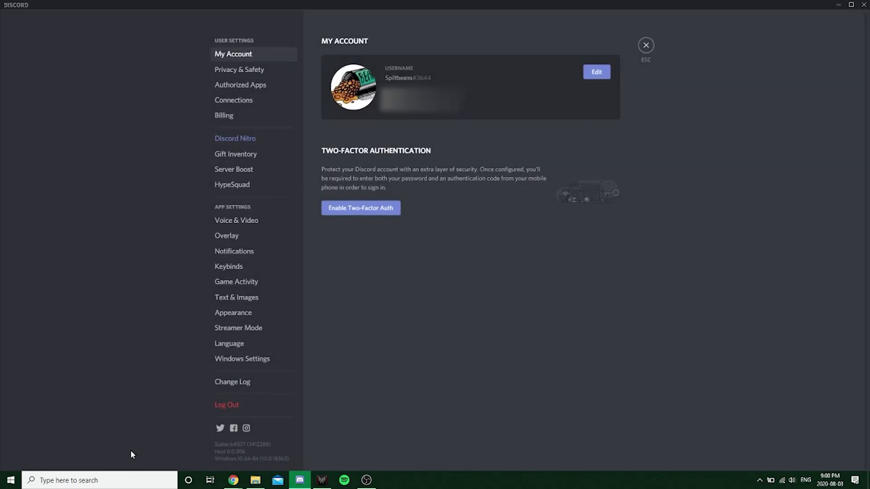
{"action": "left_click", "coordinate": [243, 316]}
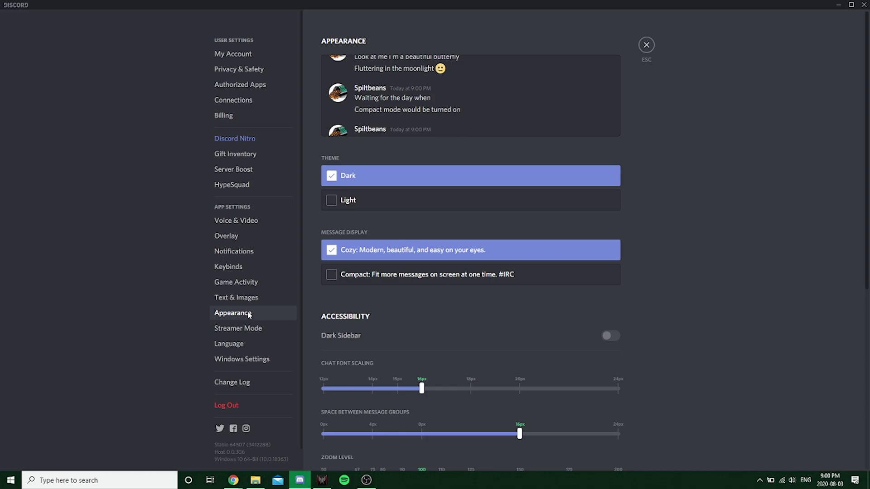
{"action": "scroll", "coordinate": [466, 333], "scroll_direction": "down", "scroll_amount": 6}
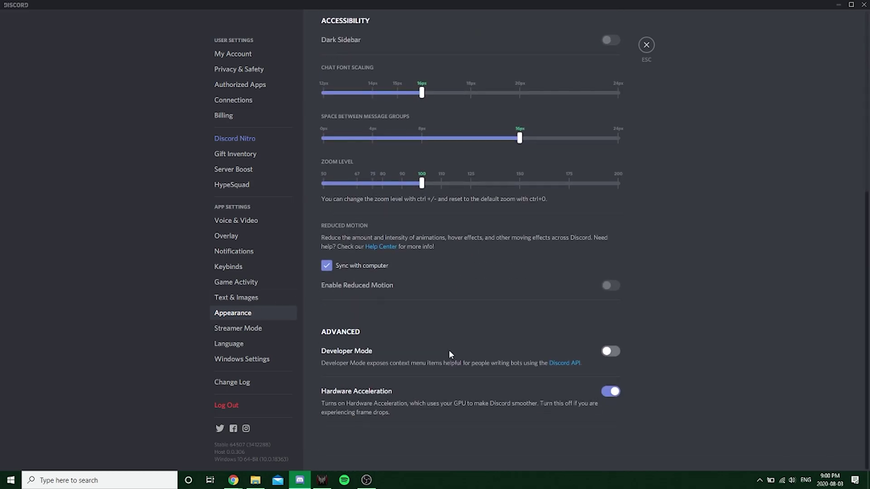
{"action": "left_click", "coordinate": [613, 353]}
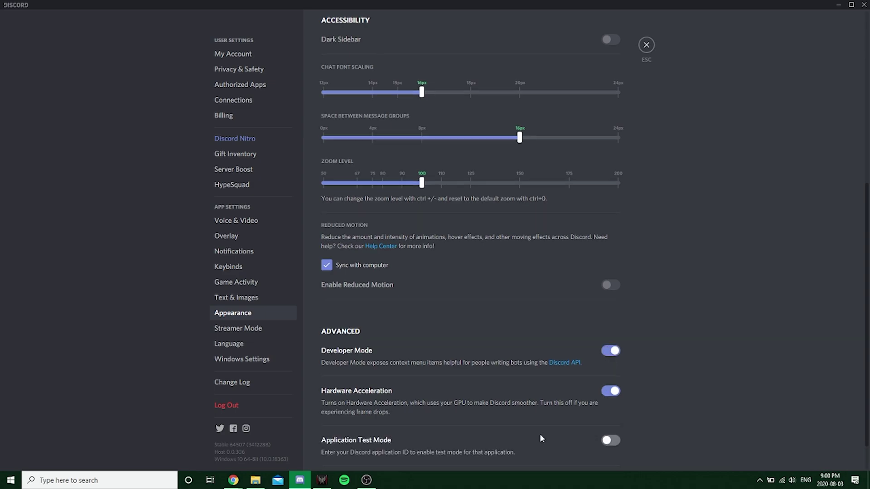
{"action": "scroll", "coordinate": [540, 438], "scroll_direction": "down", "scroll_amount": 2}
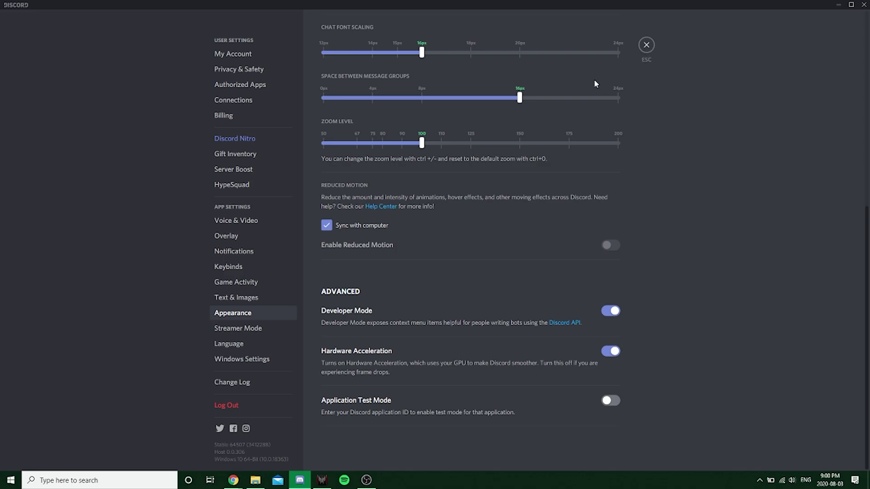
{"action": "left_click", "coordinate": [646, 46]}
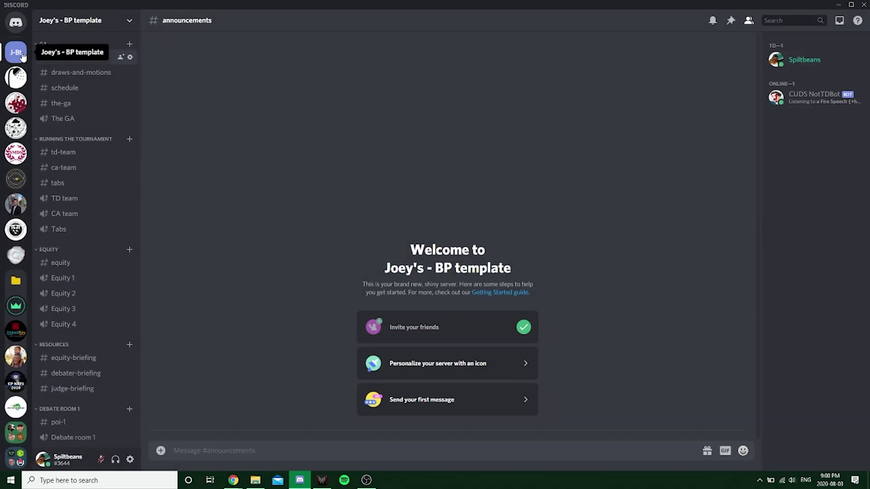
- Create a text channel named gate-keeper in the GA category and place it directly below announcements
{"action": "left_click", "coordinate": [130, 45]}
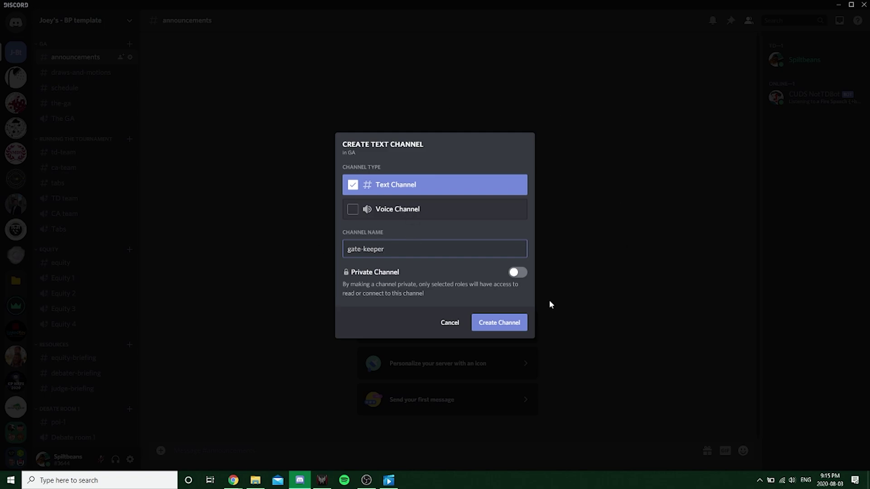
{"action": "left_click", "coordinate": [495, 329]}
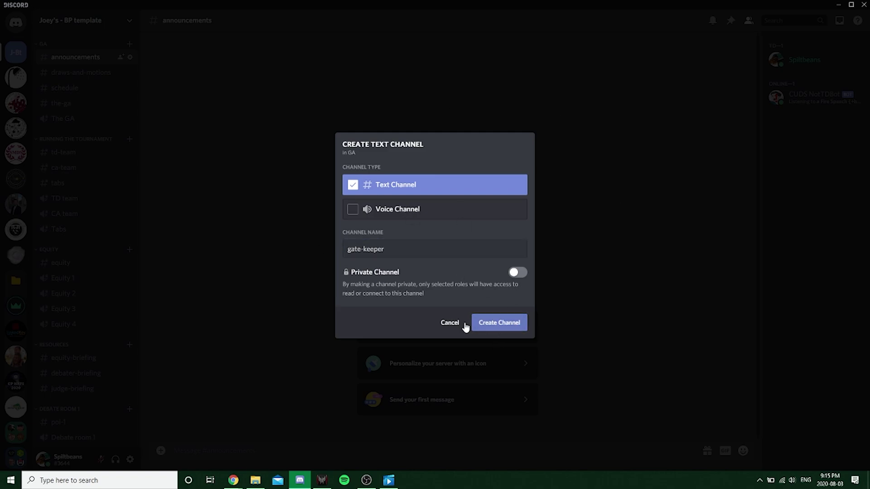
{"action": "left_click_drag", "start_coordinate": [68, 118], "coordinate": [59, 69]}
{"action": "left_click", "coordinate": [82, 74]}
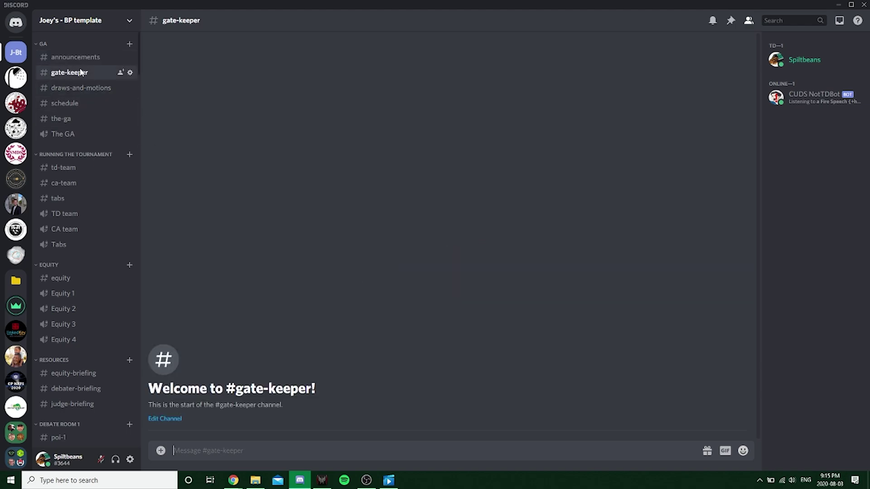
{"action": "left_click", "coordinate": [130, 73]}
{"action": "left_click", "coordinate": [264, 72]}
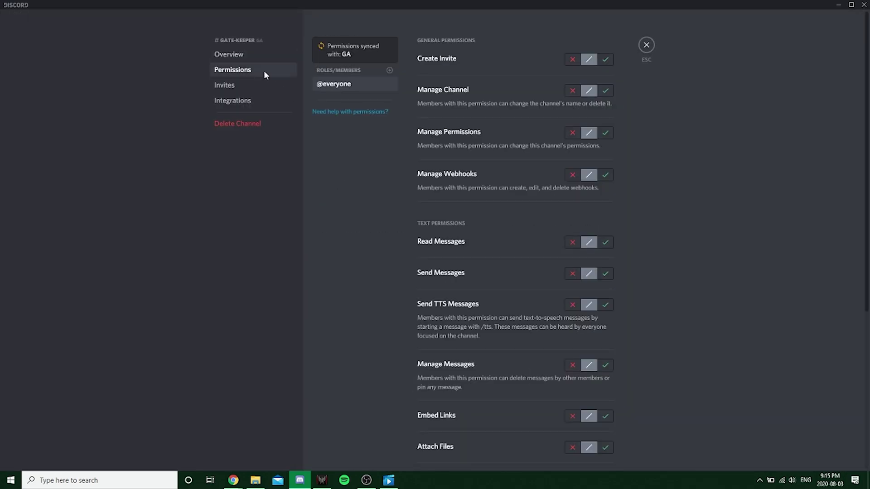
{"action": "scroll", "coordinate": [544, 326], "scroll_direction": "down", "scroll_amount": 5}
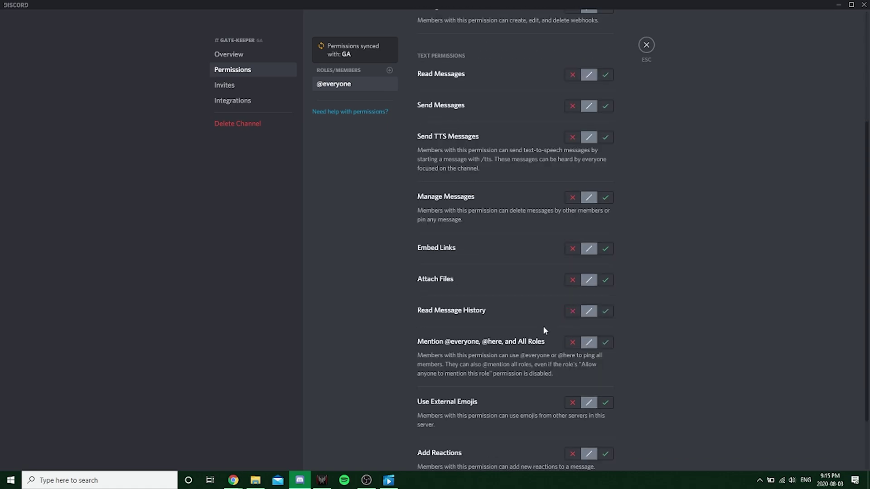
{"action": "scroll", "coordinate": [543, 326], "scroll_direction": "up", "scroll_amount": 5}
{"action": "scroll", "coordinate": [633, 235], "scroll_direction": "down", "scroll_amount": 2}
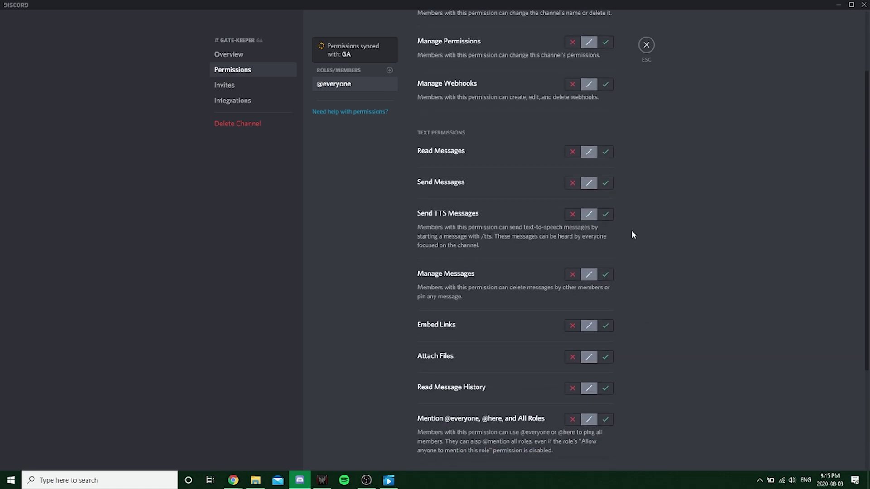
{"action": "left_click", "coordinate": [606, 153]}
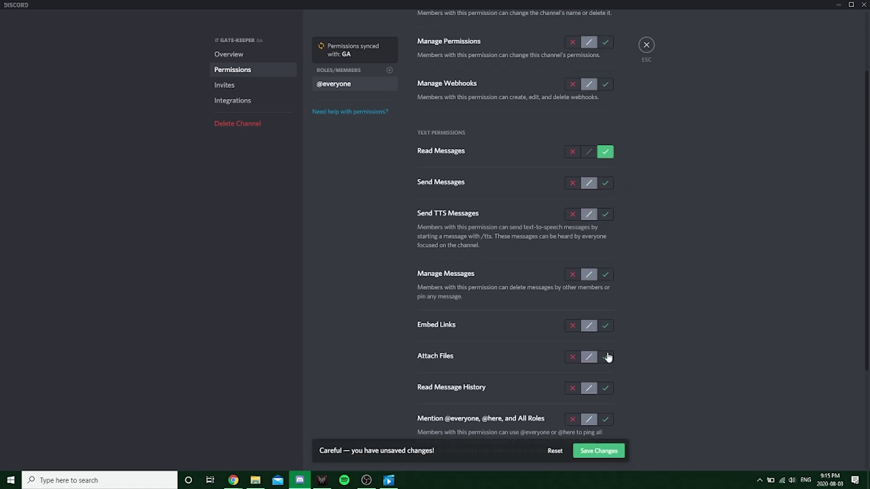
{"action": "scroll", "coordinate": [593, 399], "scroll_direction": "down", "scroll_amount": 2}
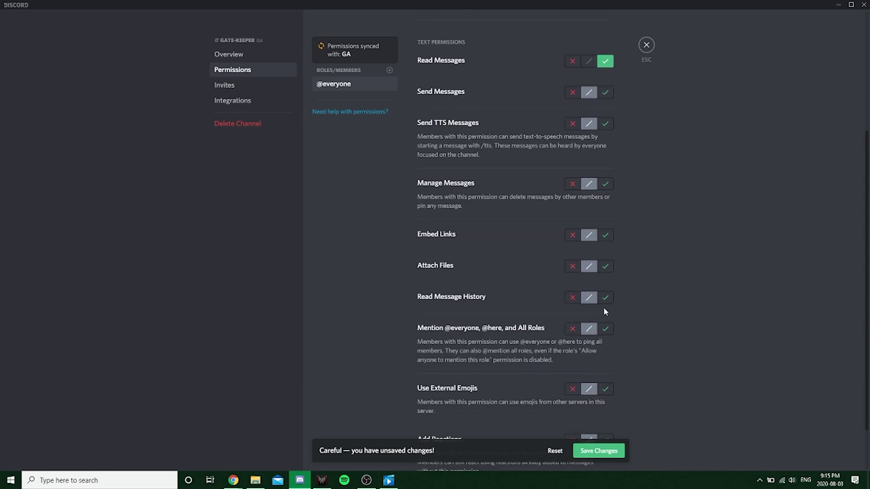
{"action": "left_click", "coordinate": [605, 297]}
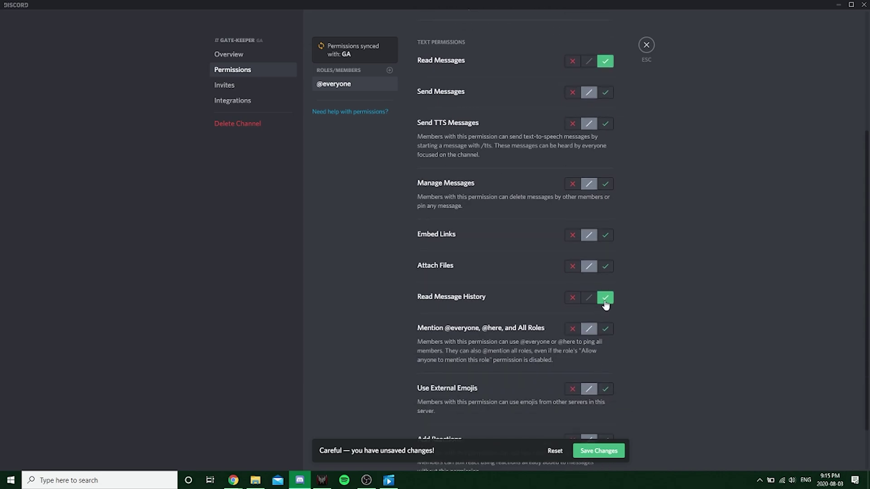
{"action": "left_click", "coordinate": [612, 453]}
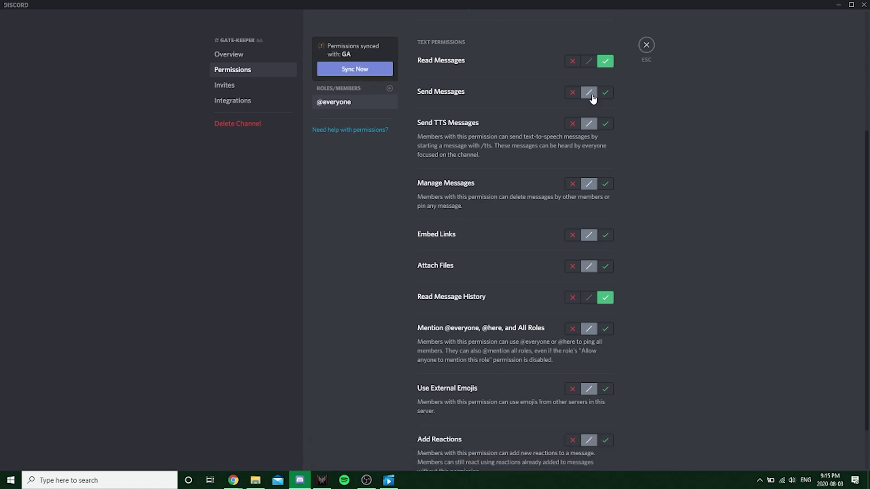
- Switch to Google Chrome to check the server as the test member, and return to the gate-keeper channel in Discord
{"action": "key", "text": "alt+Tab"}
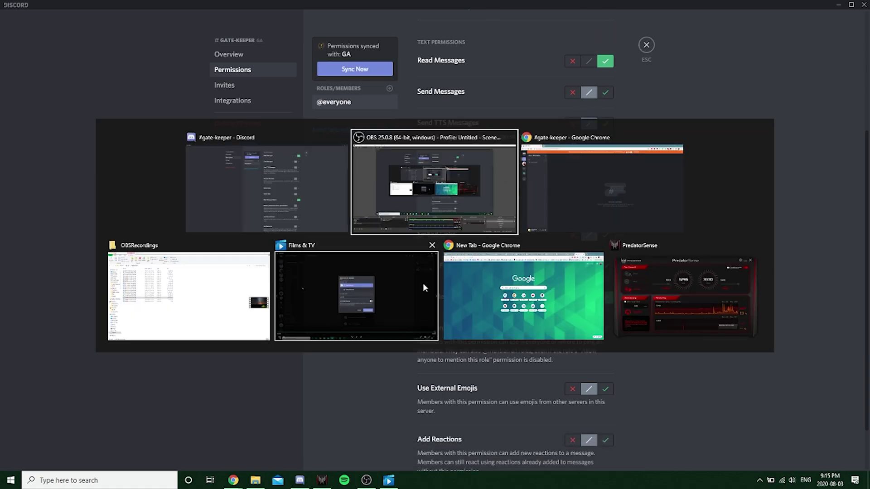
{"action": "left_click", "coordinate": [602, 188]}
{"action": "left_click", "coordinate": [60, 97]}
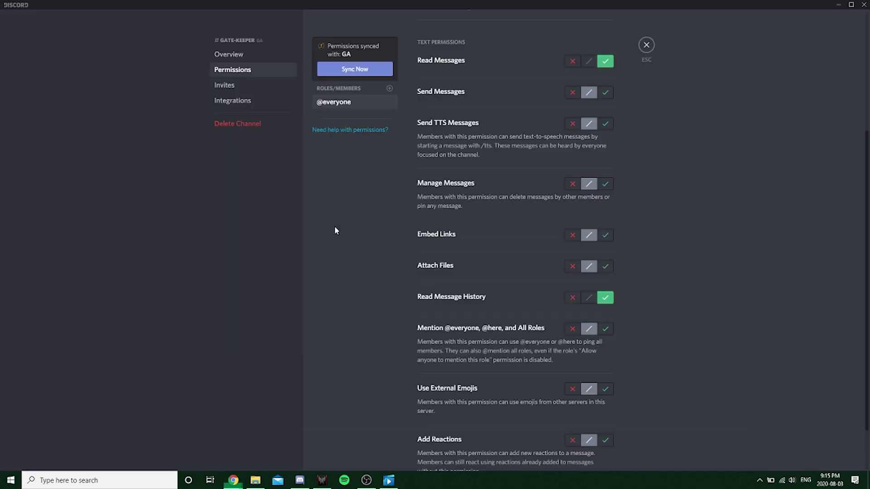
{"action": "left_click", "coordinate": [647, 45]}
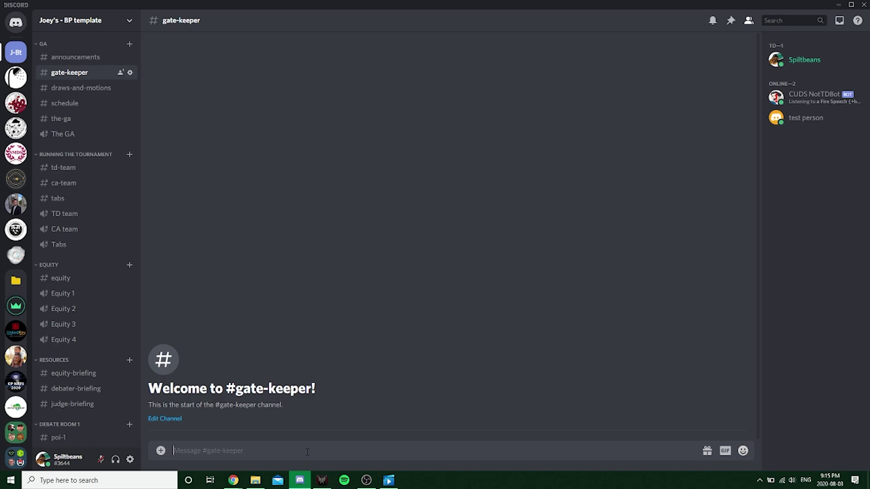
- Copy the ID of the Attendee role from the server's role settings and return to the gate-keeper channel
{"action": "left_click", "coordinate": [109, 24]}
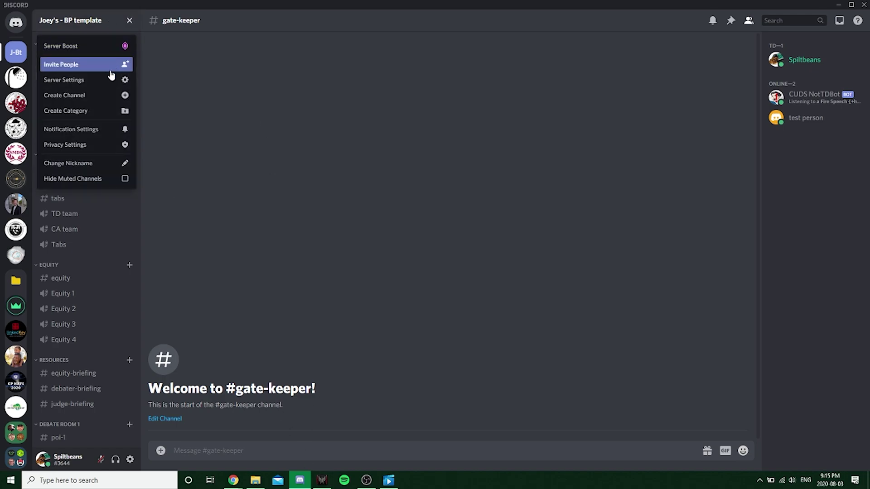
{"action": "left_click", "coordinate": [95, 78]}
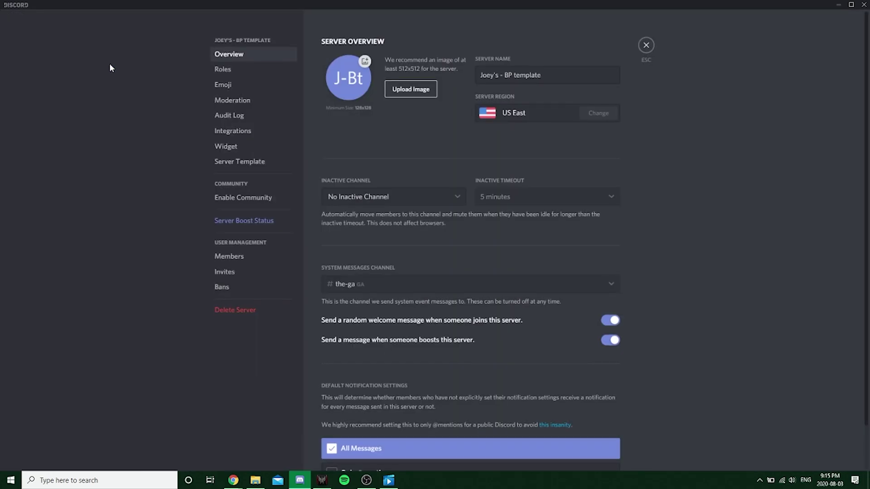
{"action": "left_click", "coordinate": [253, 69]}
{"action": "right_click", "coordinate": [355, 247]}
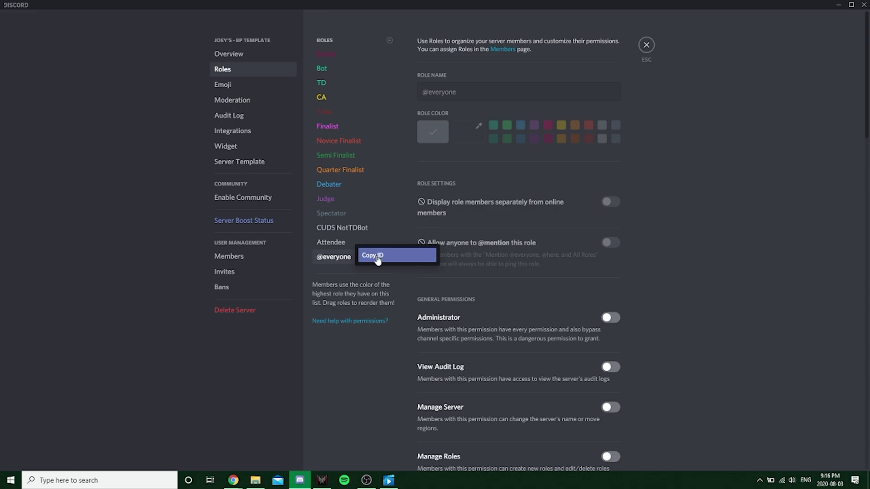
{"action": "left_click", "coordinate": [289, 247]}
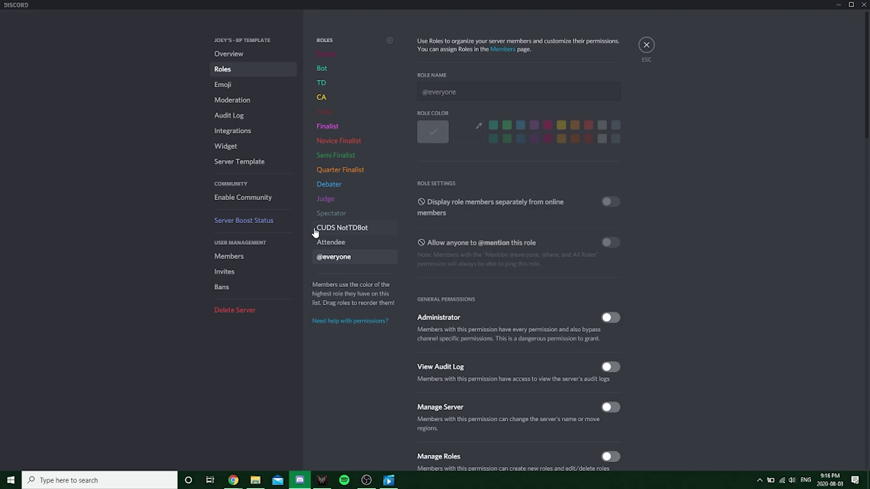
{"action": "right_click", "coordinate": [335, 254]}
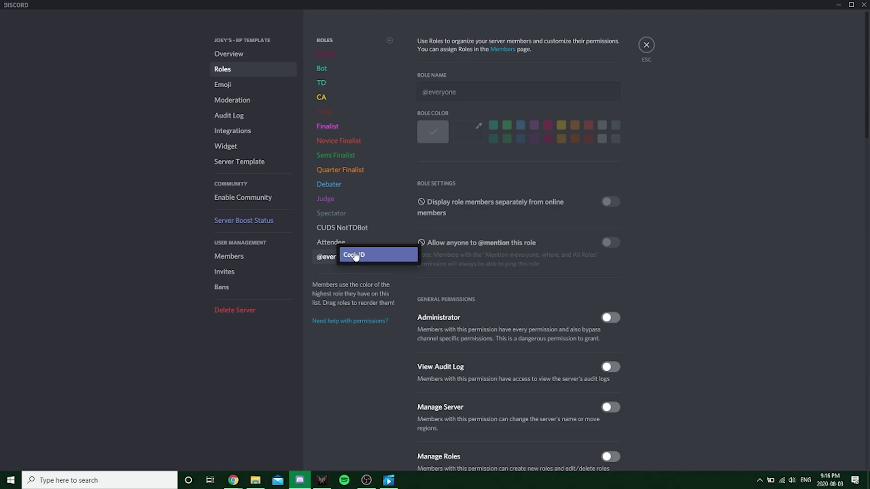
{"action": "left_click", "coordinate": [355, 255]}
{"action": "right_click", "coordinate": [353, 250]}
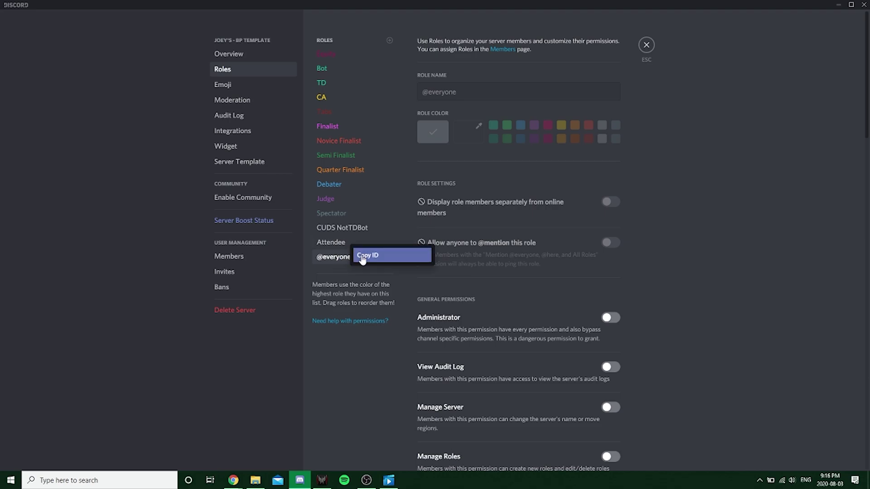
{"action": "left_click", "coordinate": [359, 254]}
{"action": "left_click", "coordinate": [654, 45]}
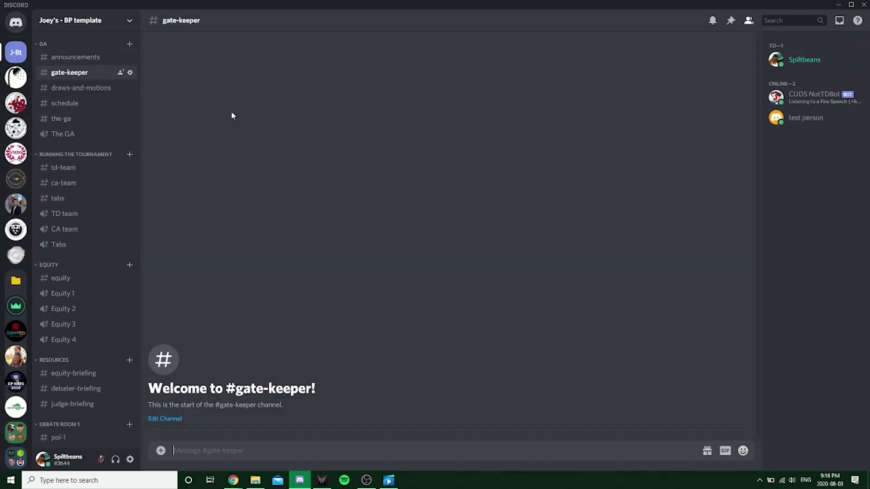
- Begin a +checkin command in the gate-keeper channel with the copied Attendee role ID in braces and an opening brace for a second argument
{"action": "type", "text": "+checkin {"}
{"action": "key", "text": "ctrl+v"}
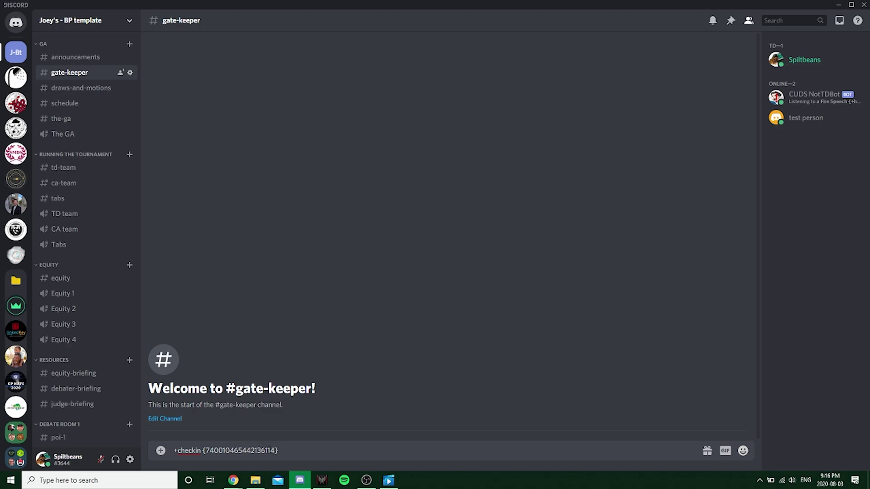
{"action": "key", "text": "Left"}
{"action": "left_click_drag", "start_coordinate": [278, 450], "coordinate": [202, 450]}
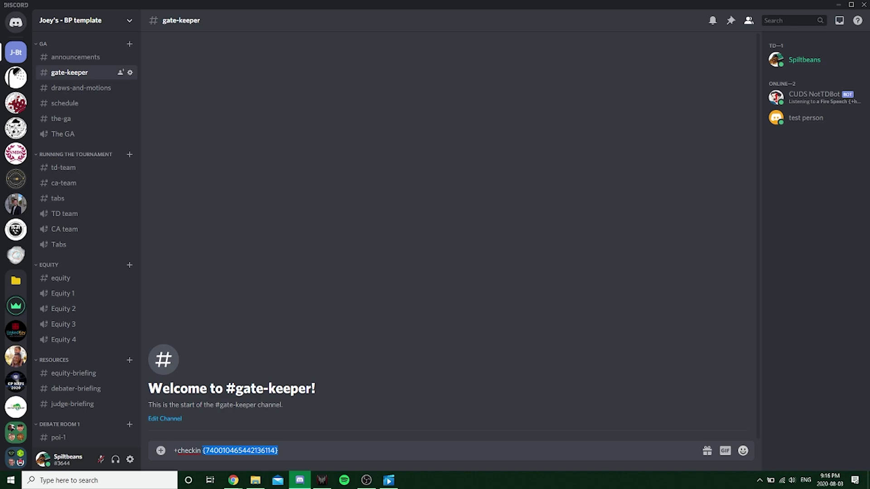
{"action": "left_click", "coordinate": [290, 451]}
{"action": "type", "text": "{"}
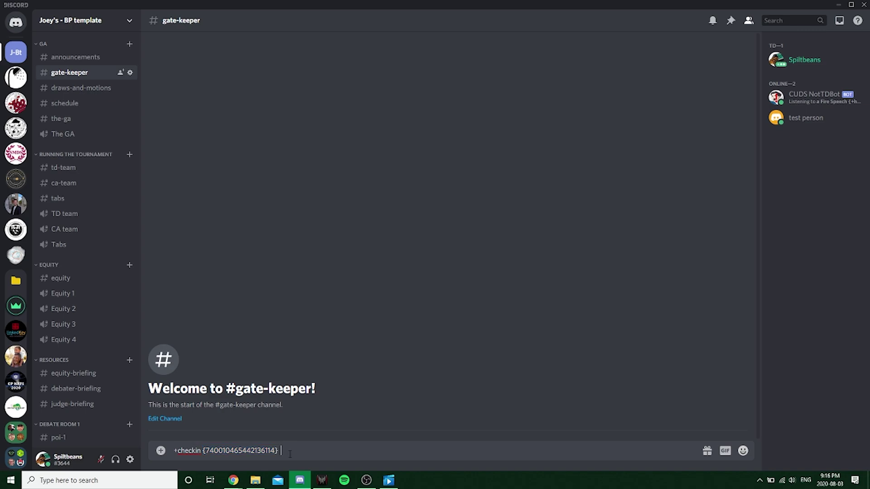
- Copy the equity policy link from the C.U.D.S. server's rules channel, add it as the command's second braced argument, and send the command
{"action": "left_click", "coordinate": [22, 110]}
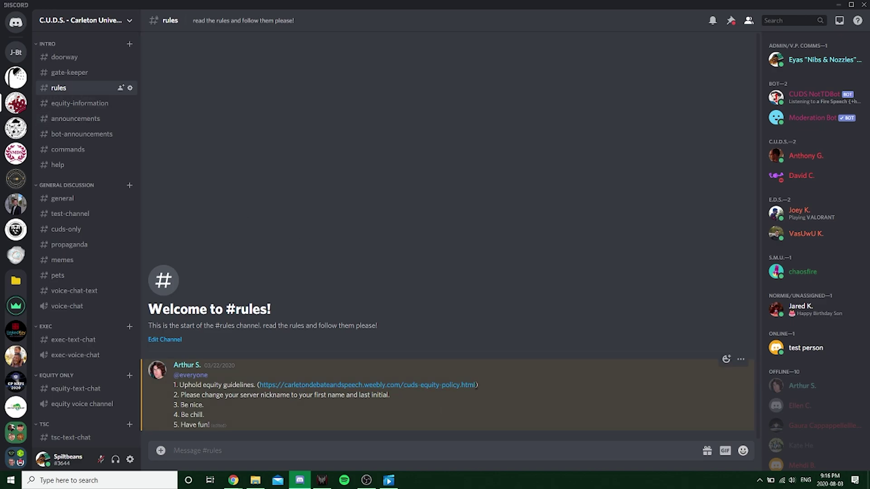
{"action": "left_click_drag", "start_coordinate": [476, 385], "coordinate": [259, 386]}
{"action": "key", "text": "ctrl+c"}
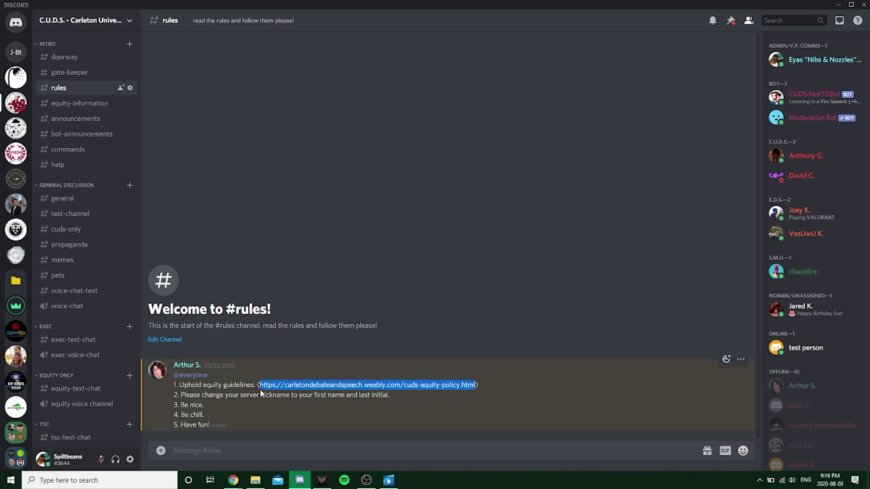
{"action": "left_click", "coordinate": [16, 52]}
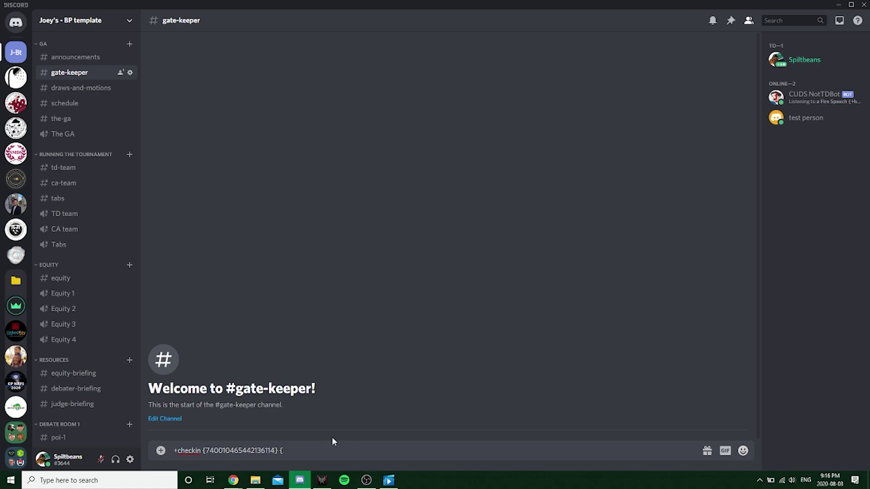
{"action": "key", "text": "ctrl+v"}
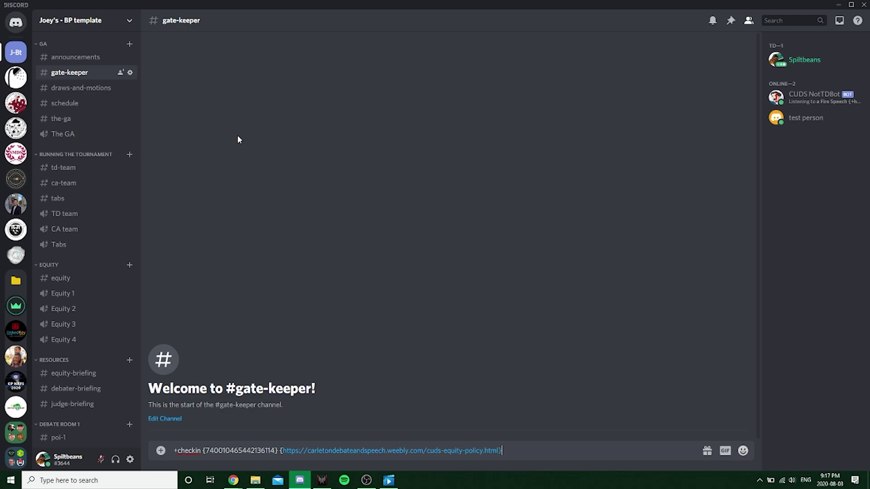
{"action": "key", "text": "Return"}
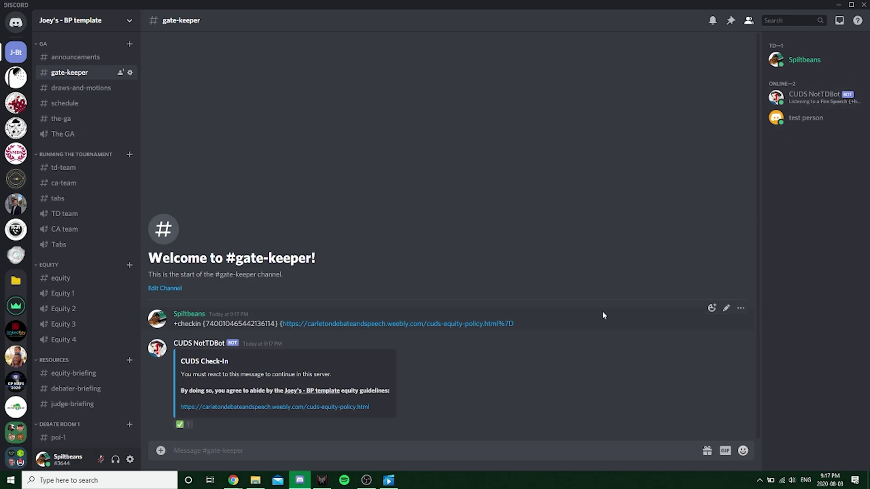
- Delete the sent +checkin command message from gate-keeper and examine the server name in the bot's check-in message
{"action": "left_click", "coordinate": [740, 308]}
{"action": "left_click", "coordinate": [693, 406]}
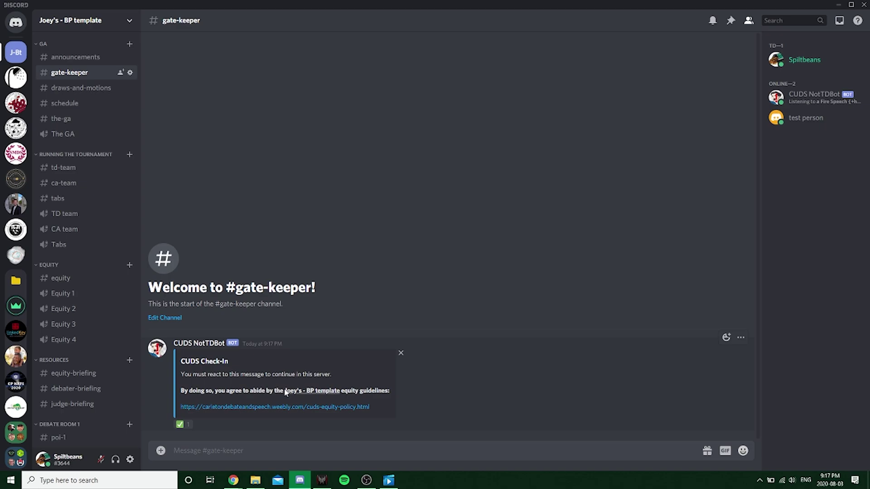
{"action": "left_click_drag", "start_coordinate": [285, 390], "coordinate": [339, 391]}
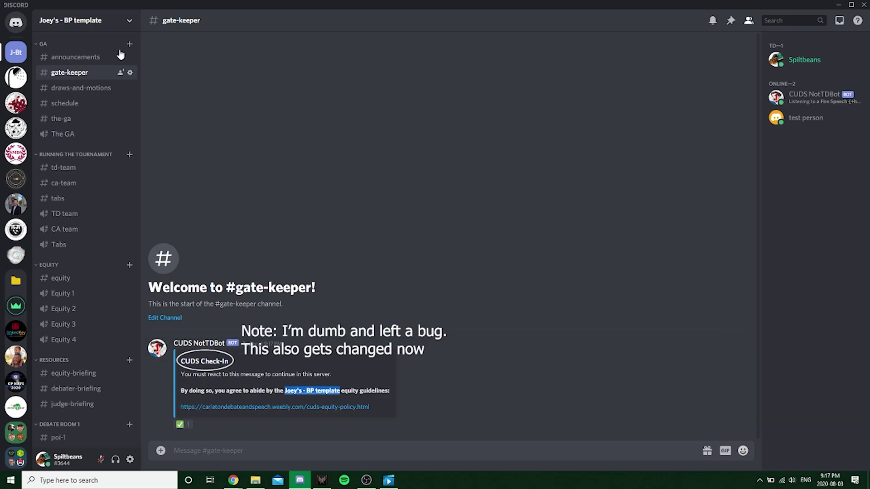
{"action": "left_click", "coordinate": [278, 386]}
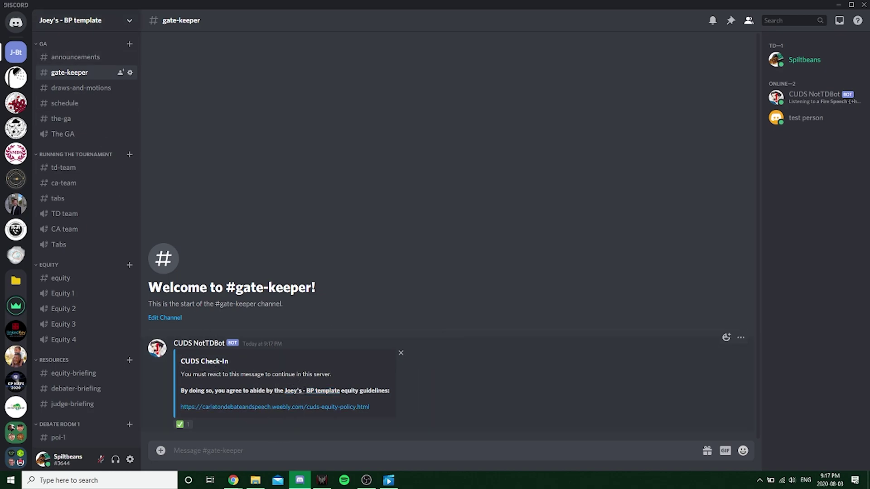
- Test the check mark reaction on the check-in message by adding and removing it, checking the own profile's roles each time
{"action": "left_click", "coordinate": [179, 425]}
{"action": "left_click", "coordinate": [797, 62]}
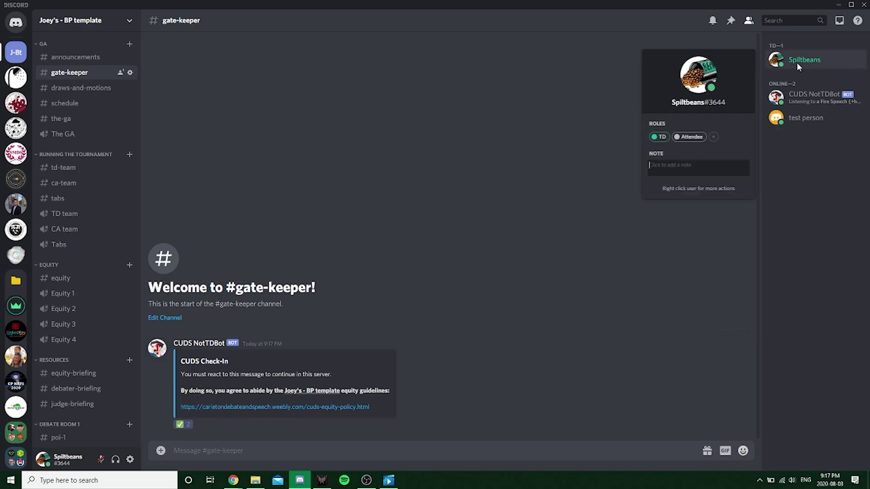
{"action": "left_click", "coordinate": [183, 425]}
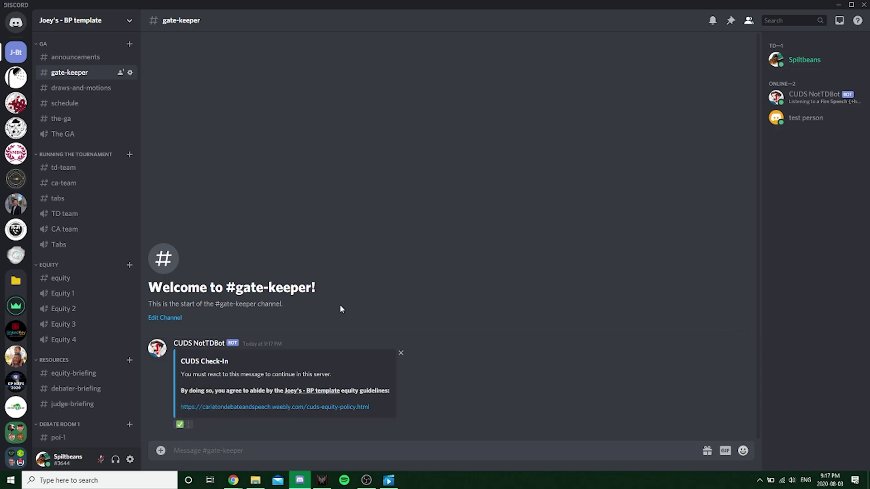
{"action": "left_click", "coordinate": [803, 61]}
- Switch to Google Chrome and test the check-in as the test member: add the check mark reaction, browse the GA channels, and remove it
{"action": "key", "text": "alt+Tab"}
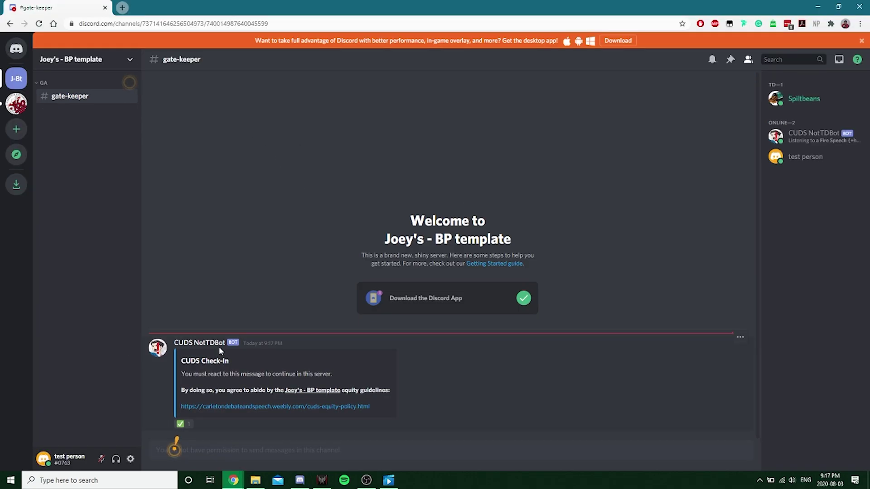
{"action": "left_click", "coordinate": [180, 424]}
{"action": "left_click", "coordinate": [64, 157]}
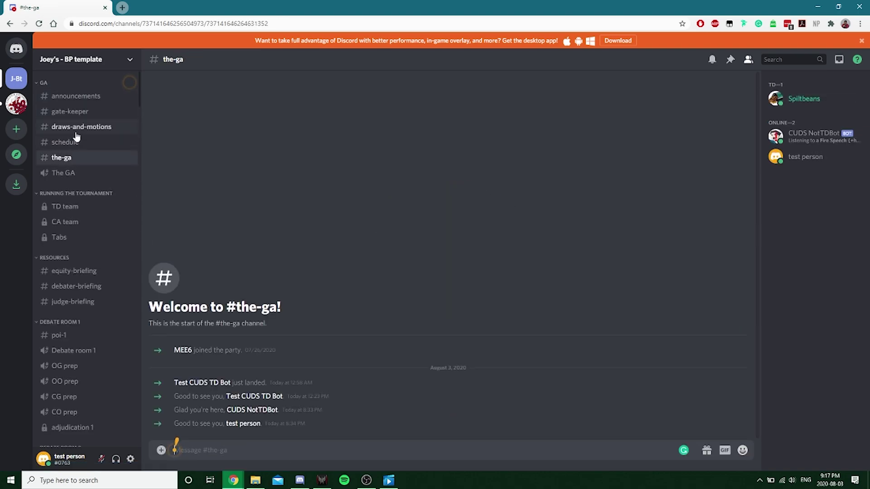
{"action": "left_click", "coordinate": [75, 129]}
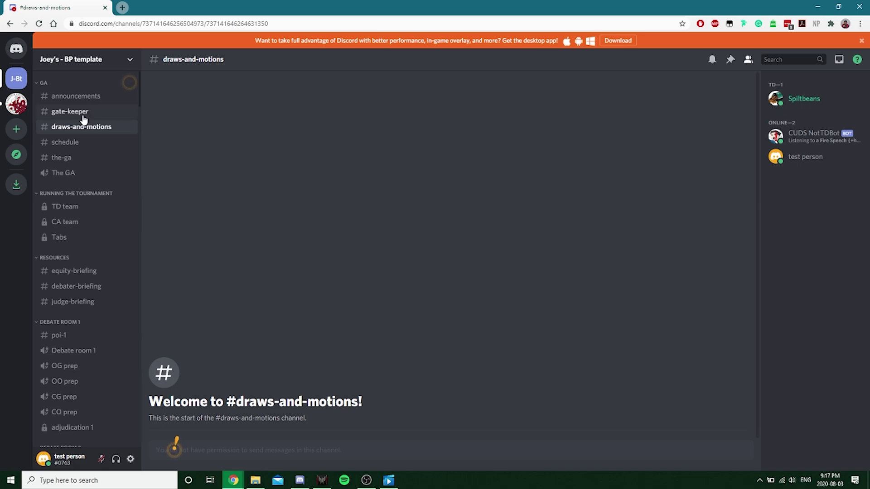
{"action": "left_click", "coordinate": [83, 113]}
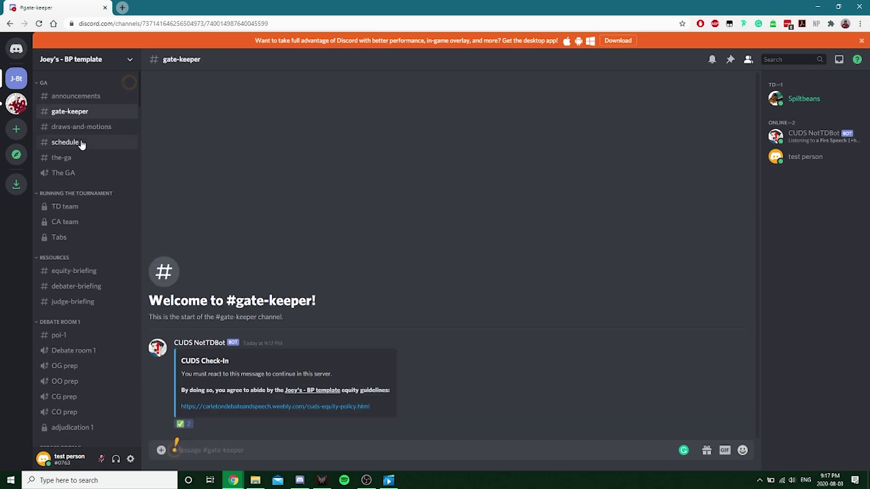
{"action": "left_click", "coordinate": [82, 142]}
{"action": "left_click", "coordinate": [81, 113]}
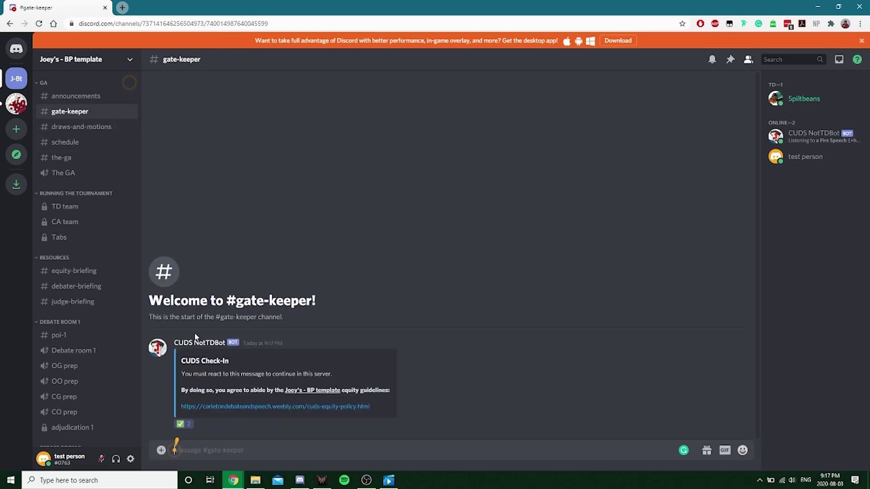
{"action": "left_click", "coordinate": [183, 424]}
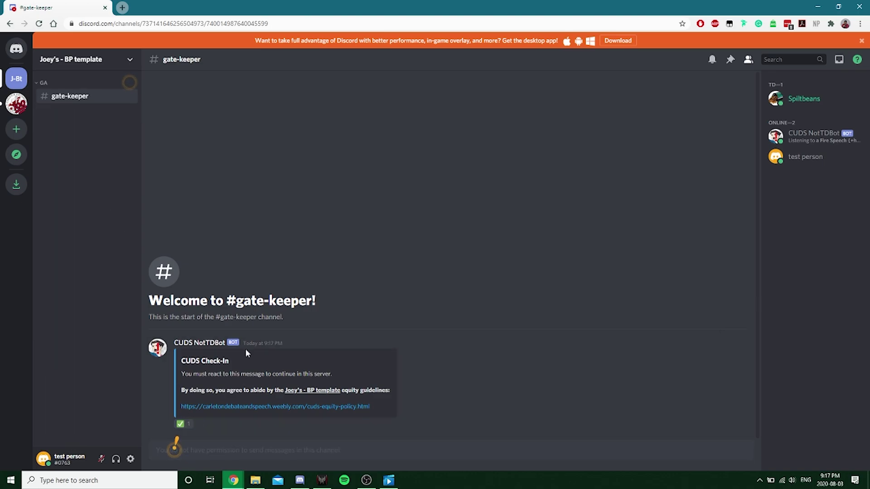
- Return to the Discord app and add the Attendee role to the gate-keeper channel's permissions
{"action": "key", "text": "alt+Tab"}
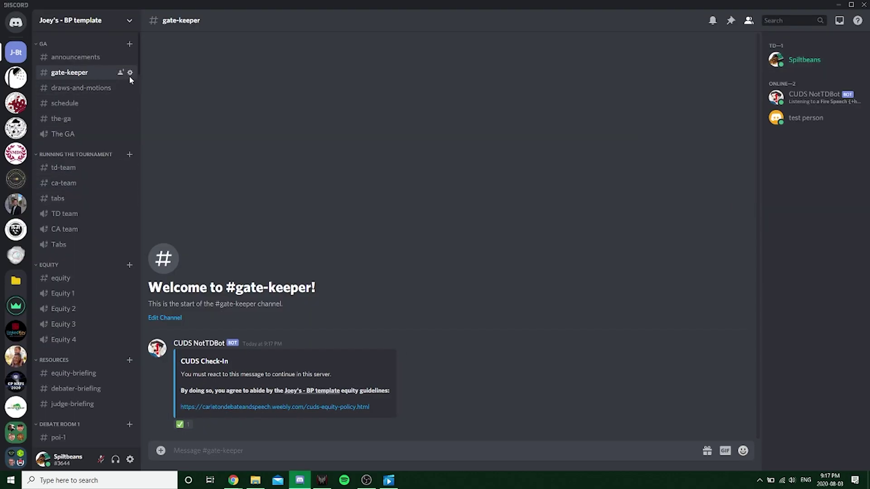
{"action": "left_click", "coordinate": [130, 72]}
{"action": "left_click", "coordinate": [248, 83]}
{"action": "left_click", "coordinate": [250, 71]}
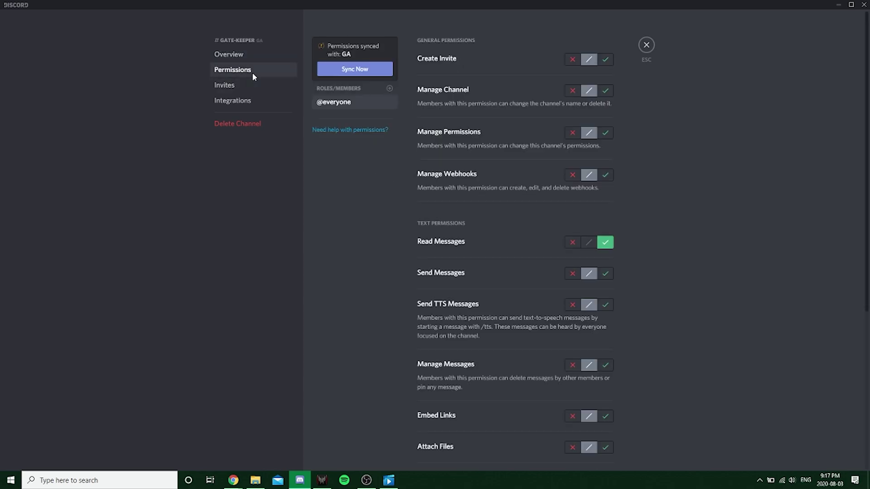
{"action": "left_click", "coordinate": [389, 89]}
{"action": "type", "text": "atte"}
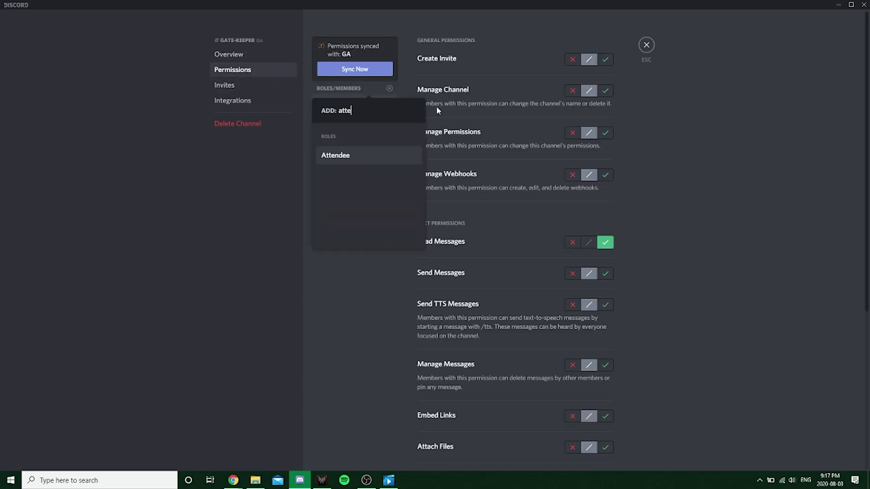
{"action": "key", "text": "Return"}
- Deny Read Messages and Read Message History for the Attendee role in gate-keeper, save the changes, and close the channel settings
{"action": "scroll", "coordinate": [542, 274], "scroll_direction": "down", "scroll_amount": 3}
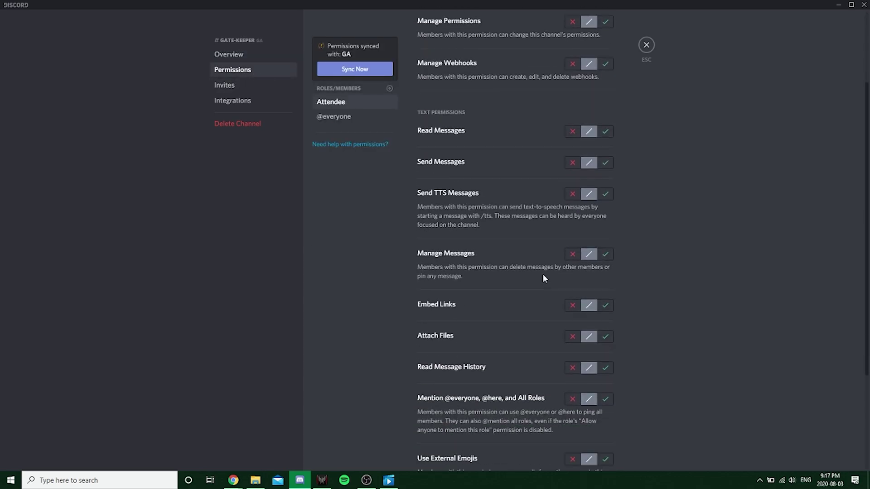
{"action": "left_click", "coordinate": [572, 106]}
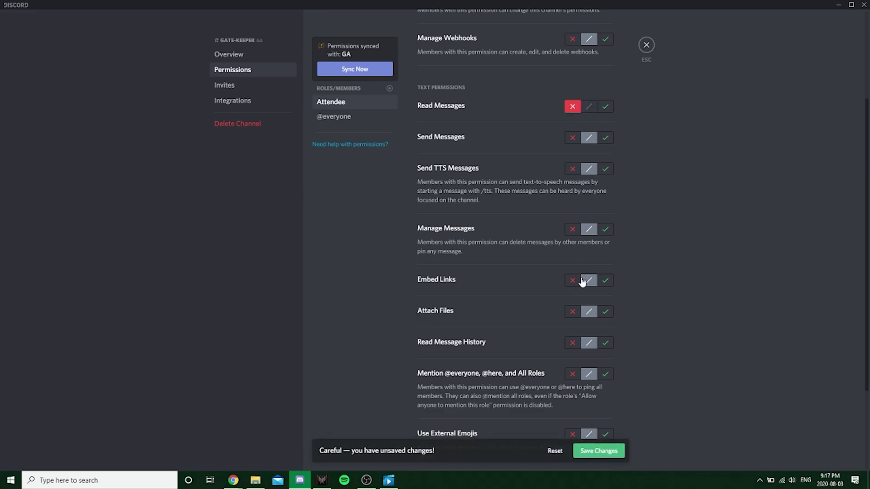
{"action": "left_click", "coordinate": [598, 450]}
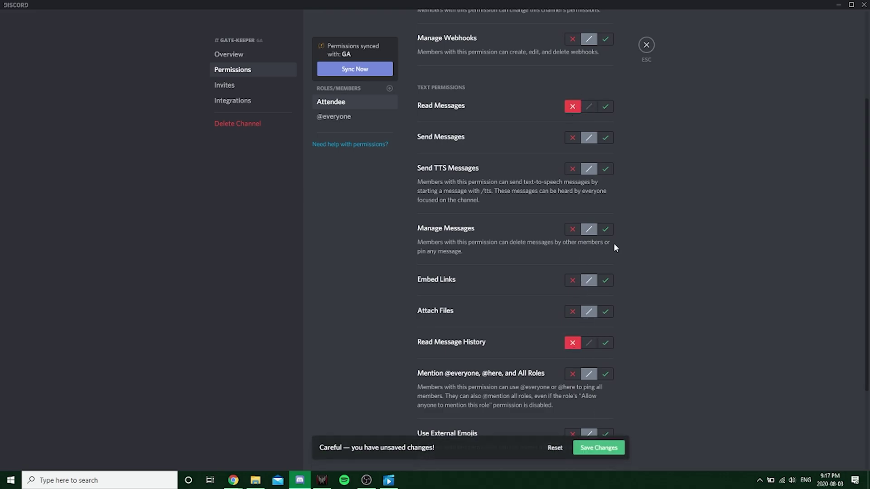
{"action": "left_click", "coordinate": [646, 44]}
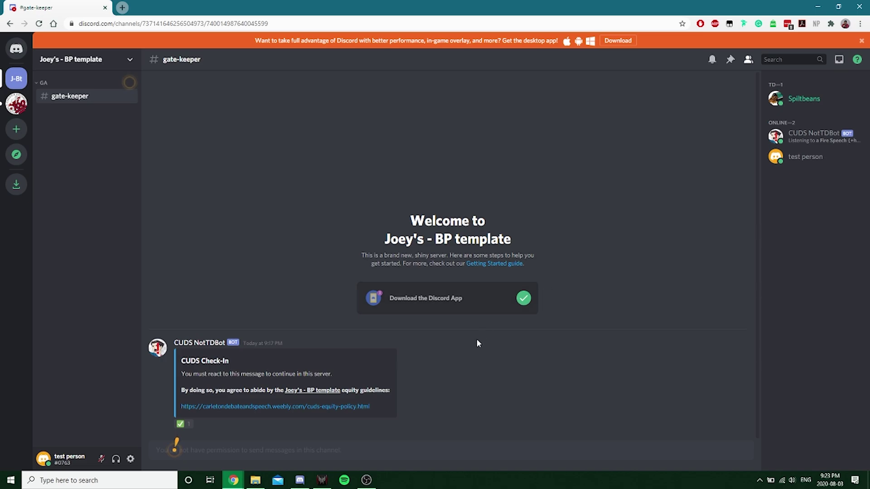
- As the test member in the browser, react to the check-in message with the check mark and review the server's channel list
{"action": "left_click", "coordinate": [190, 426]}
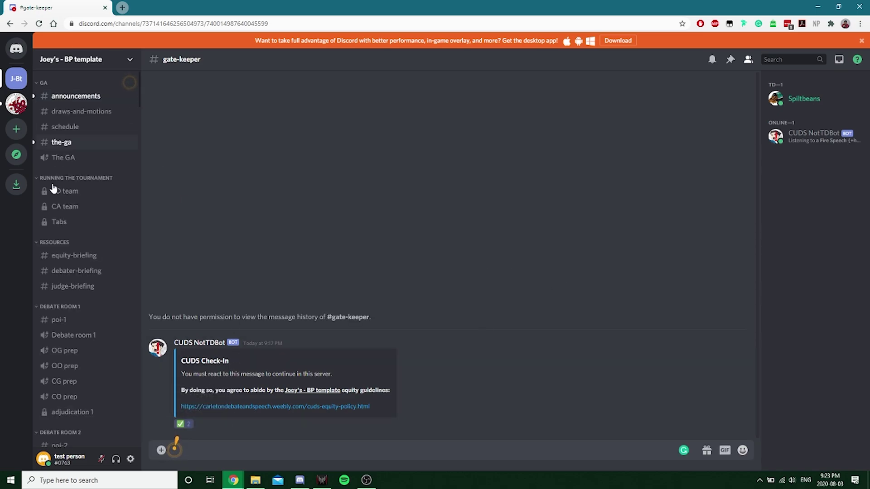
{"action": "scroll", "coordinate": [63, 335], "scroll_direction": "down", "scroll_amount": 5}
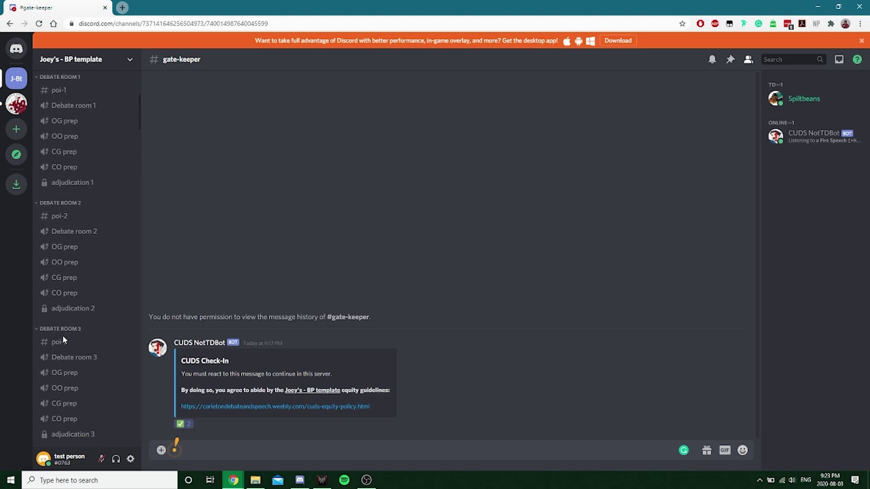
{"action": "scroll", "coordinate": [65, 337], "scroll_direction": "up", "scroll_amount": 4}
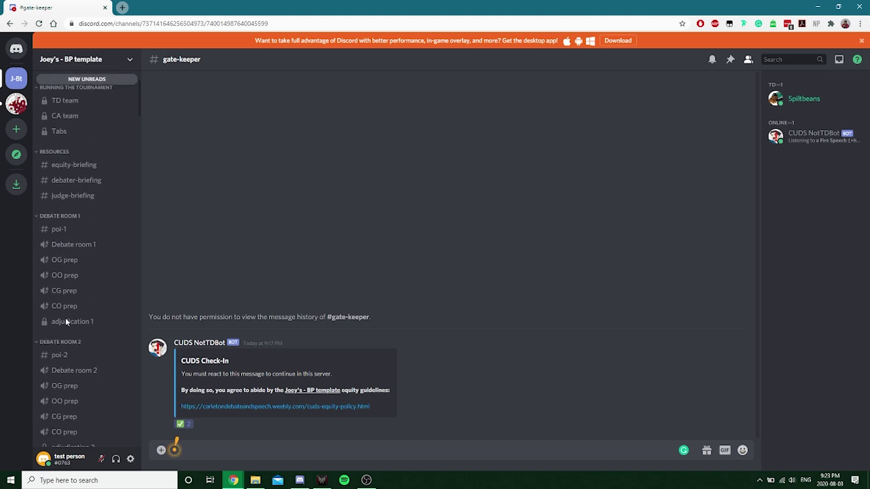
{"action": "scroll", "coordinate": [72, 333], "scroll_direction": "up", "scroll_amount": 3}
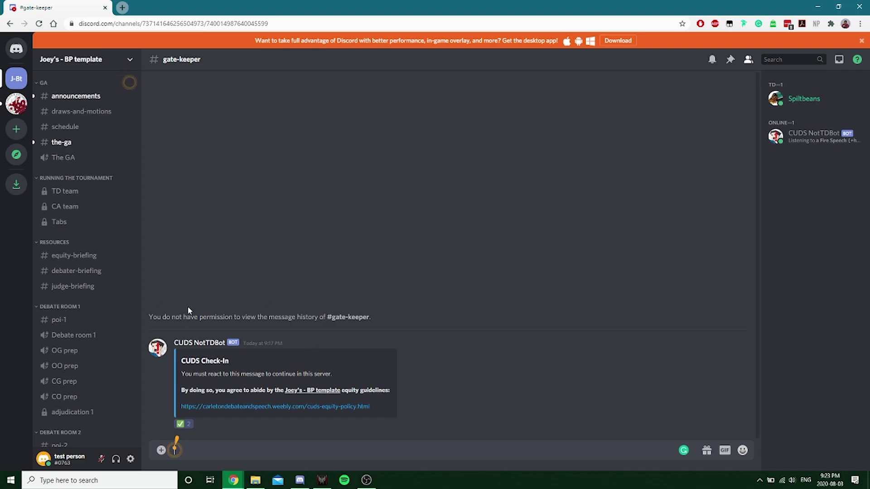
- In the Discord app, open the announcements channel and start a message with "+checkin {"
{"action": "left_click", "coordinate": [128, 117]}
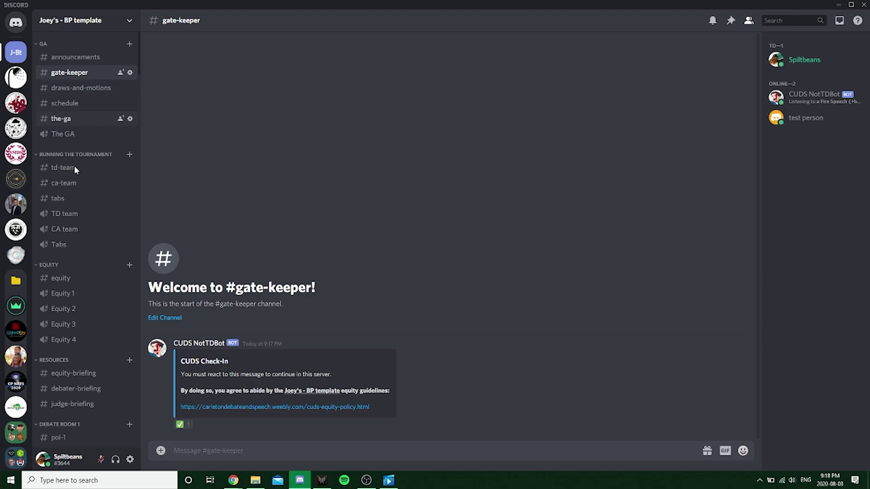
{"action": "scroll", "coordinate": [55, 335], "scroll_direction": "down", "scroll_amount": 4}
{"action": "scroll", "coordinate": [56, 336], "scroll_direction": "up", "scroll_amount": 4}
{"action": "left_click", "coordinate": [114, 59]}
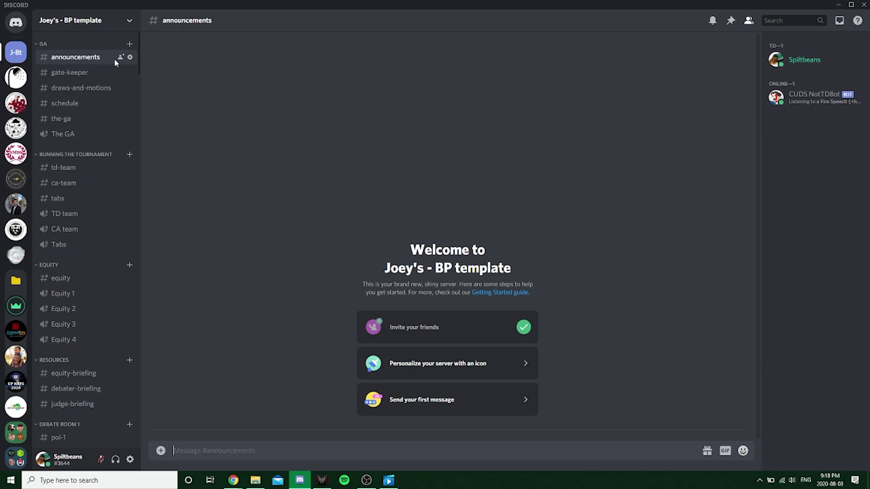
{"action": "type", "text": "+checkin {"}
- Inspect the roles on the own profile, return to the gate-keeper channel, and inspect the test member's roles
{"action": "left_click", "coordinate": [803, 59]}
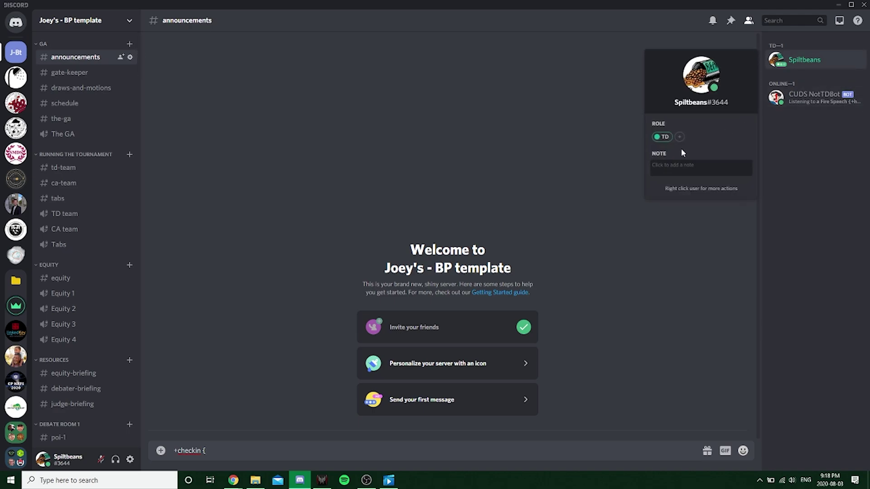
{"action": "key", "text": "alt+Tab"}
{"action": "key", "text": "alt+Tab"}
{"action": "left_click", "coordinate": [69, 72]}
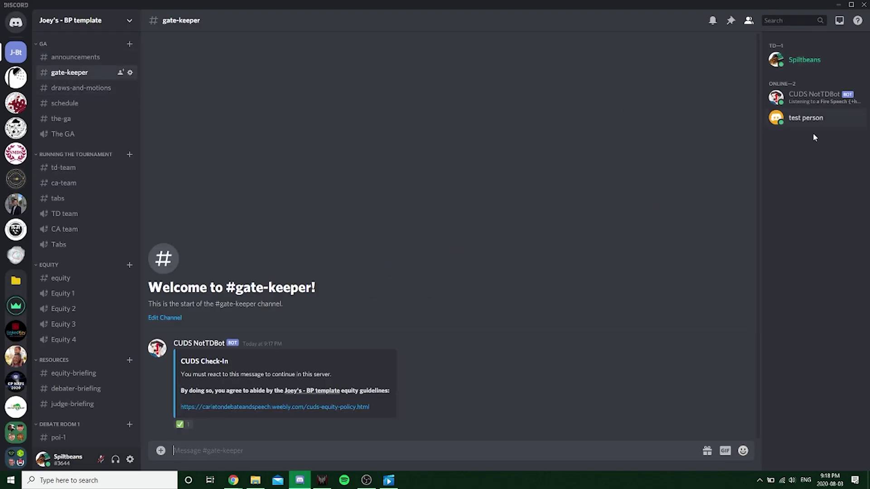
{"action": "right_click", "coordinate": [819, 128]}
{"action": "left_click", "coordinate": [806, 137]}
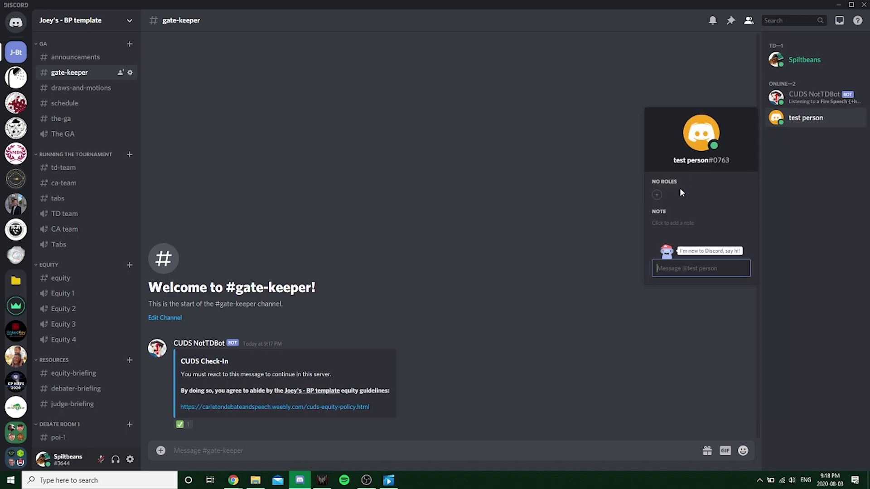
- Assign the Attendee role to the test member from their profile in the gate-keeper channel
{"action": "left_click", "coordinate": [657, 198]}
{"action": "type", "text": "attendee"}
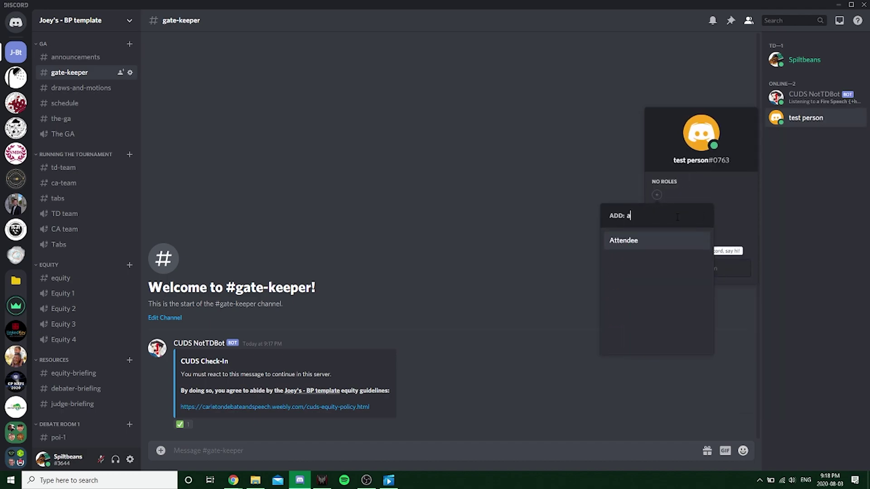
{"action": "left_click", "coordinate": [647, 241]}
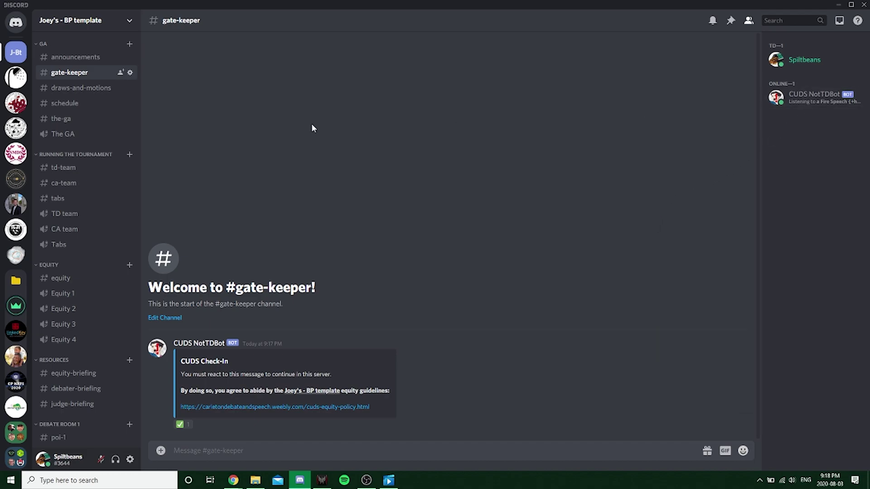
- In announcements, copy the Attendee role's ID from the test member's profile and send "+checkin {role ID} {apple}" with it
{"action": "left_click", "coordinate": [75, 57]}
{"action": "left_click", "coordinate": [797, 118]}
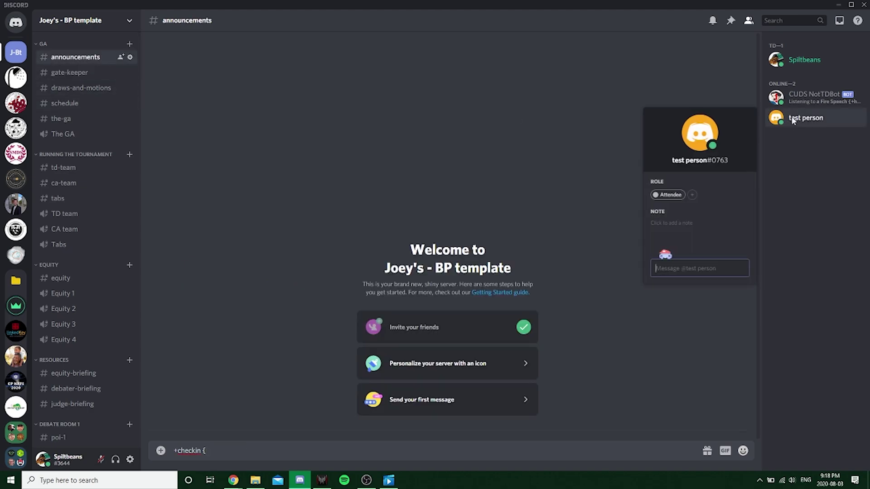
{"action": "right_click", "coordinate": [670, 194]}
{"action": "left_click", "coordinate": [682, 208]}
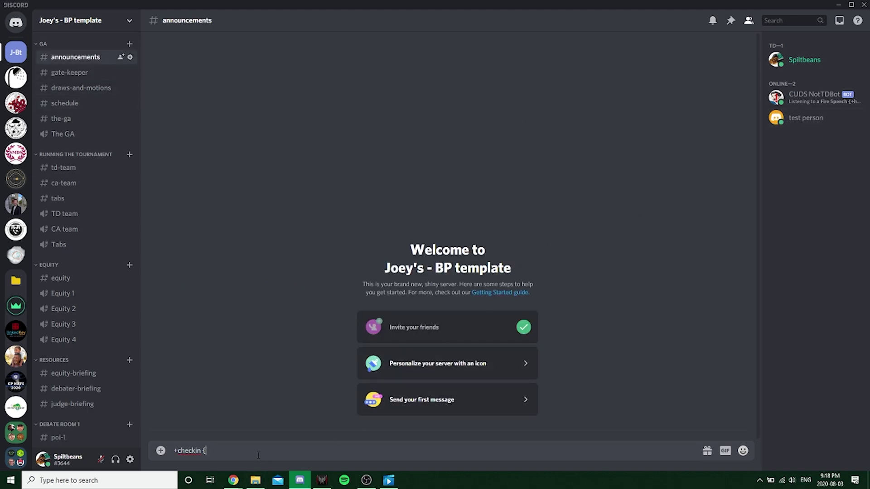
{"action": "key", "text": "ctrl+v"}
{"action": "type", "text": "} {apple}"}
{"action": "key", "text": "Return"}
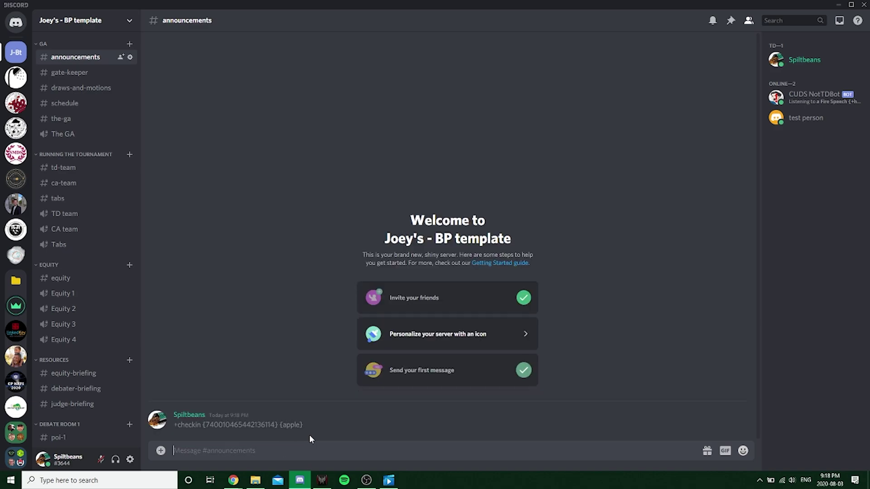
- Read the bot's reply and send "+checkin DELETE" to remove the server's existing check-in
{"action": "left_click_drag", "start_coordinate": [200, 426], "coordinate": [407, 426]}
{"action": "left_click", "coordinate": [427, 428]}
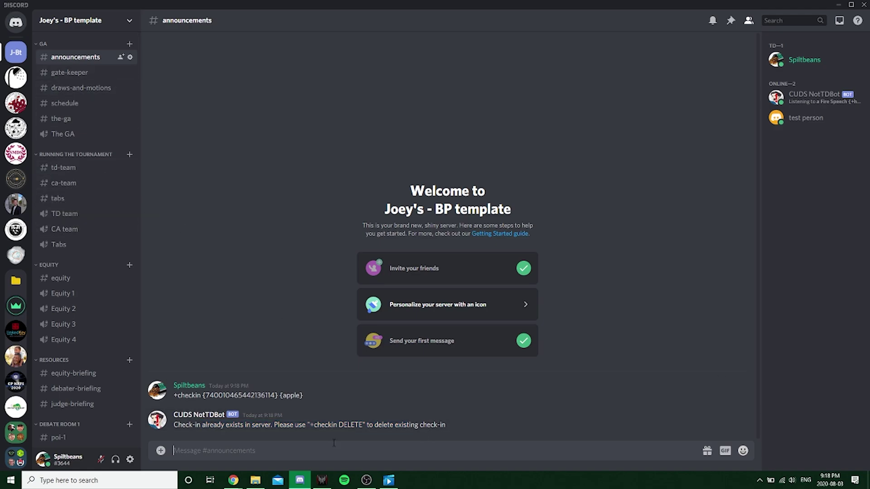
{"action": "type", "text": "+checkin DELETE"}
{"action": "key", "text": "Return"}
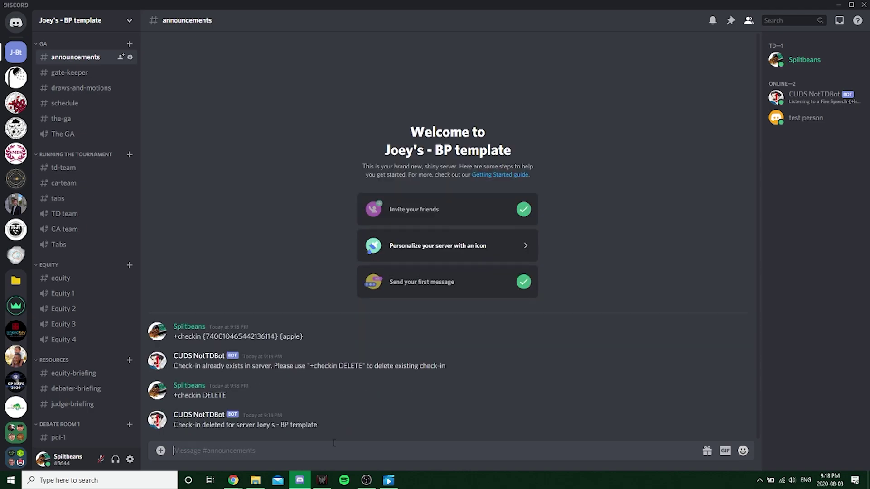
- Copy the earlier check-in command with the role ID and "{apple}" and send it again in announcements
{"action": "left_click_drag", "start_coordinate": [174, 336], "coordinate": [303, 338]}
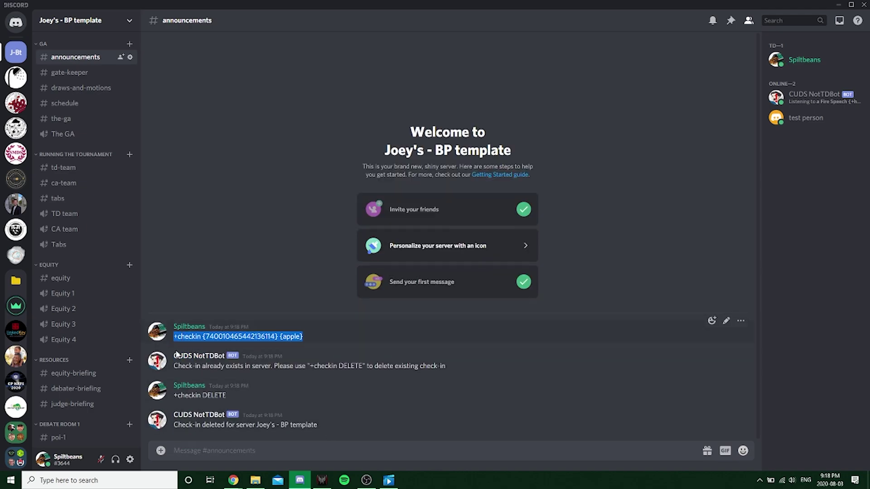
{"action": "key", "text": "ctrl+c"}
{"action": "left_click", "coordinate": [227, 451]}
{"action": "key", "text": "ctrl+v"}
{"action": "key", "text": "Return"}
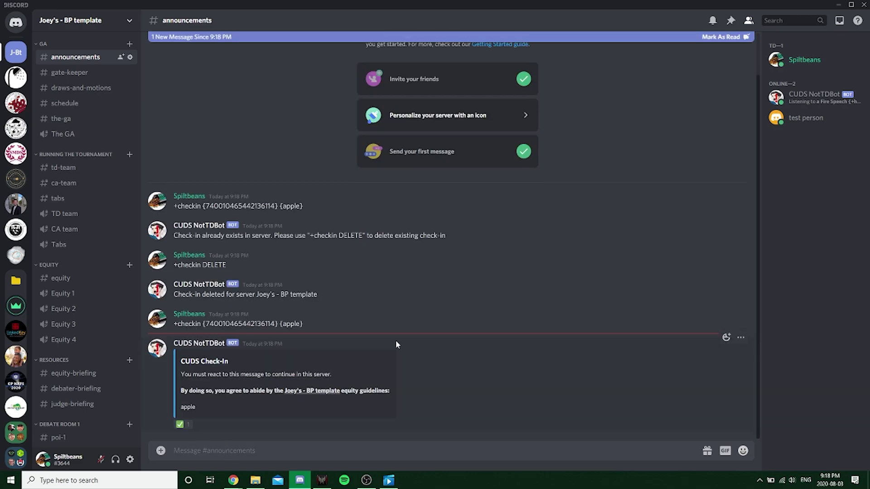
- Highlight the check-in command messages, inspect the TD role's permissions in the server's role settings, and close the settings
{"action": "left_click_drag", "start_coordinate": [396, 341], "coordinate": [158, 181]}
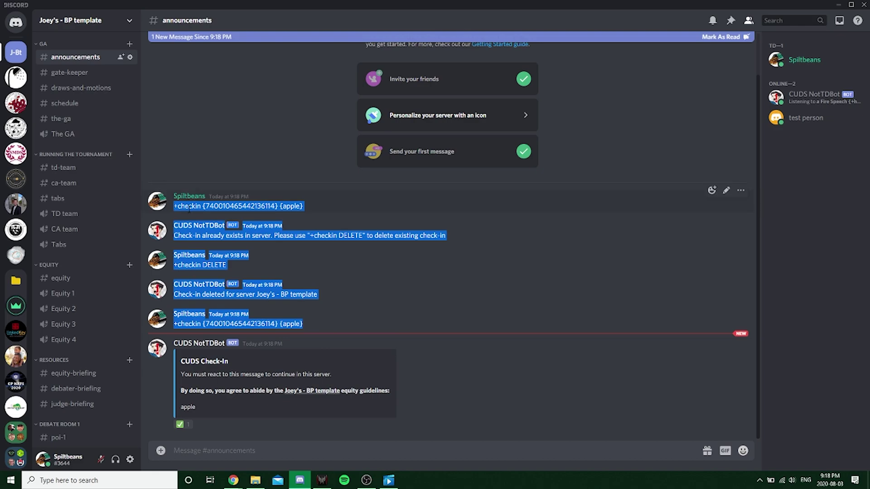
{"action": "left_click", "coordinate": [55, 21]}
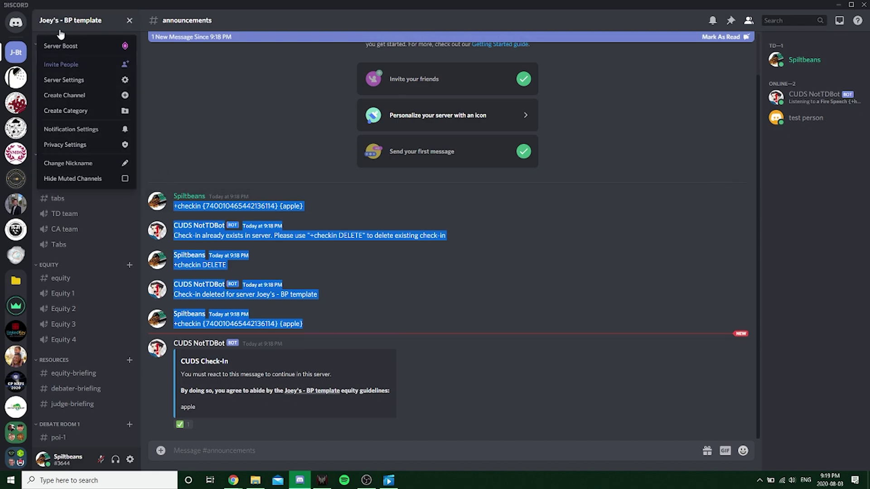
{"action": "left_click", "coordinate": [86, 72]}
{"action": "left_click", "coordinate": [259, 71]}
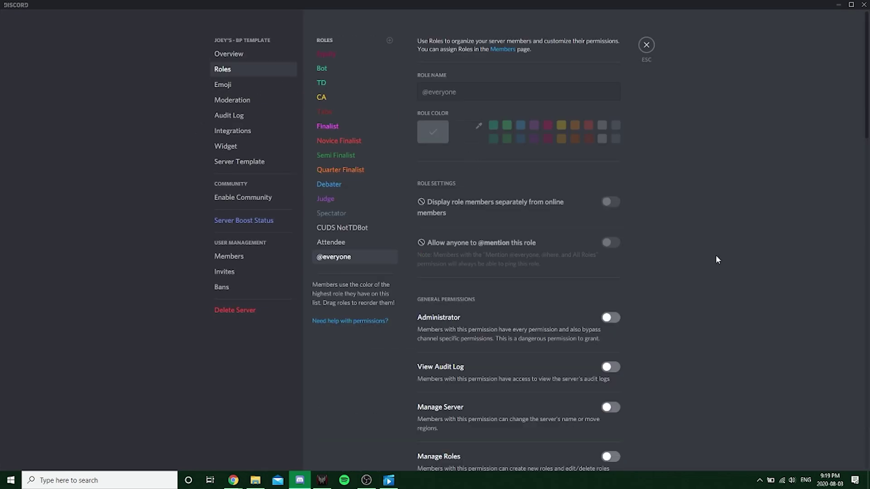
{"action": "left_click", "coordinate": [326, 54]}
{"action": "left_click", "coordinate": [323, 67]}
{"action": "left_click", "coordinate": [338, 83]}
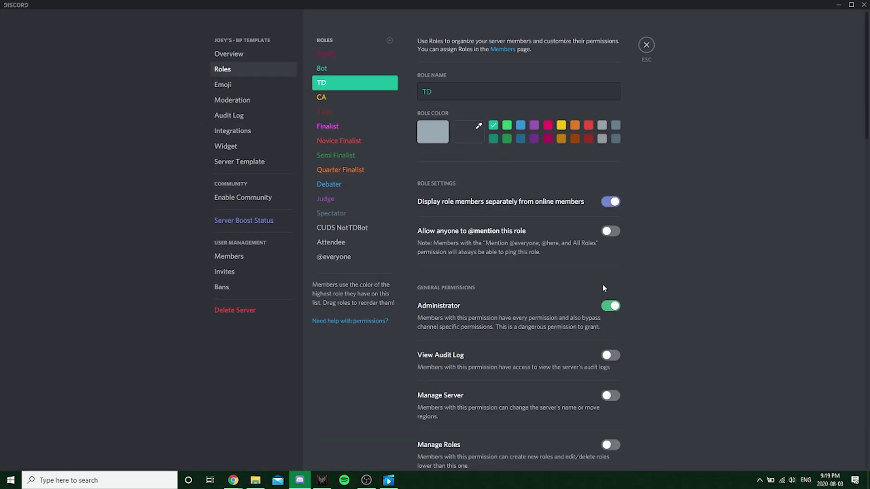
{"action": "left_click", "coordinate": [646, 48]}
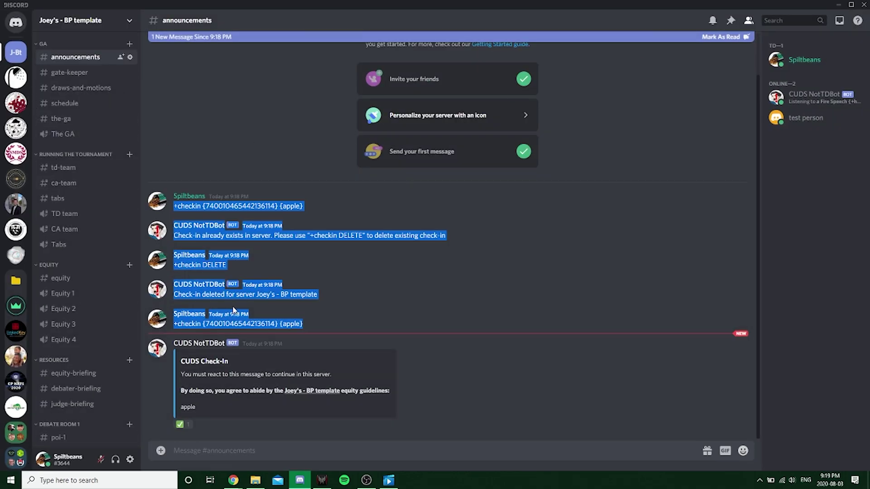
- Highlight the commands in announcements again, return to the gate-keeper channel, and look through the server's channel list
{"action": "left_click_drag", "start_coordinate": [311, 324], "coordinate": [160, 190]}
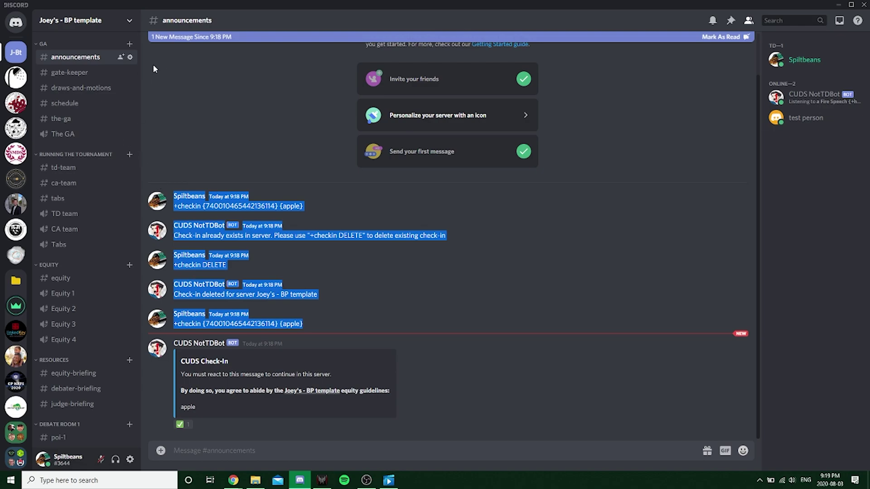
{"action": "left_click", "coordinate": [84, 75]}
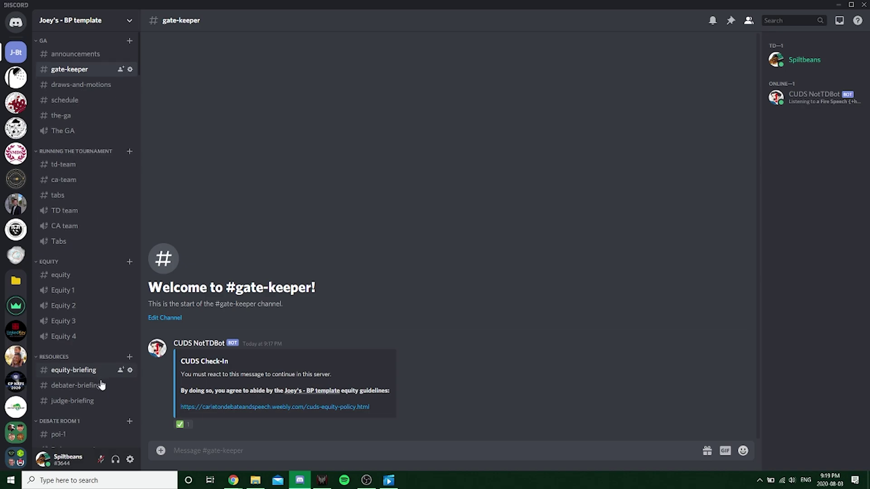
{"action": "scroll", "coordinate": [101, 385], "scroll_direction": "down", "scroll_amount": 10}
{"action": "scroll", "coordinate": [101, 384], "scroll_direction": "up", "scroll_amount": 10}
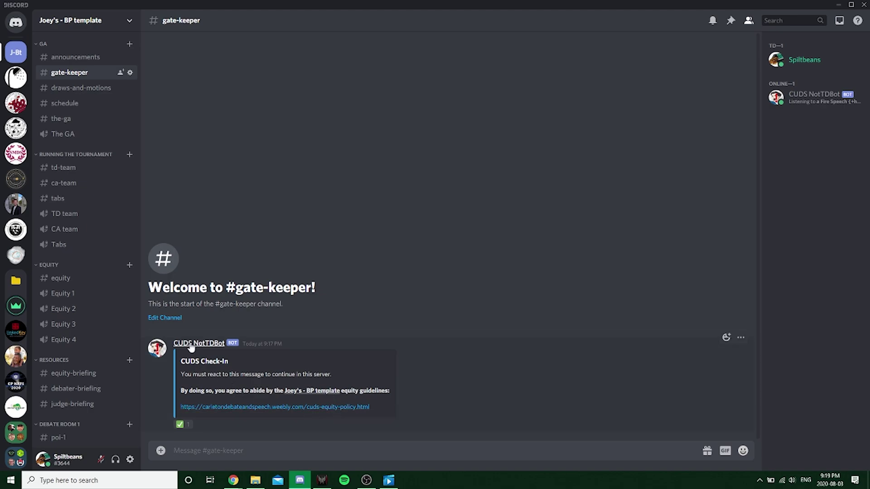
- Examine the CUDS Check-In message in gate-keeper and the profile of the bot that posted it
{"action": "left_click_drag", "start_coordinate": [188, 344], "coordinate": [173, 345]}
{"action": "left_click_drag", "start_coordinate": [423, 413], "coordinate": [176, 330]}
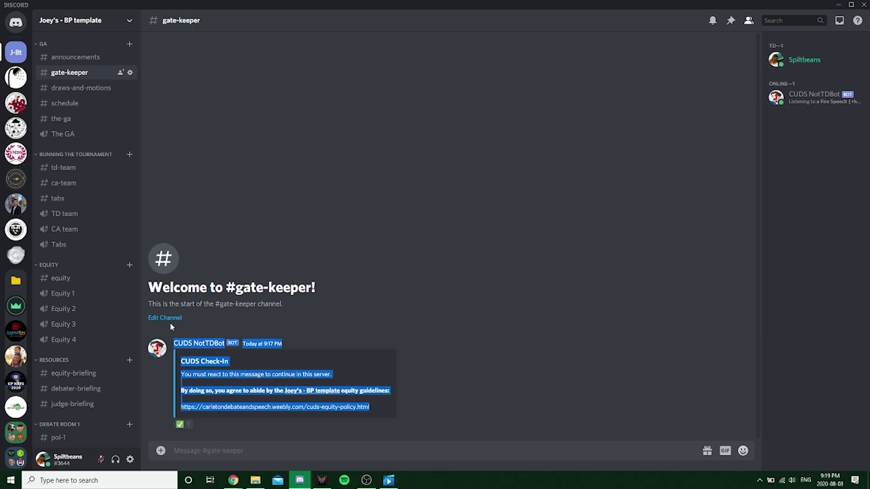
{"action": "left_click", "coordinate": [176, 347]}
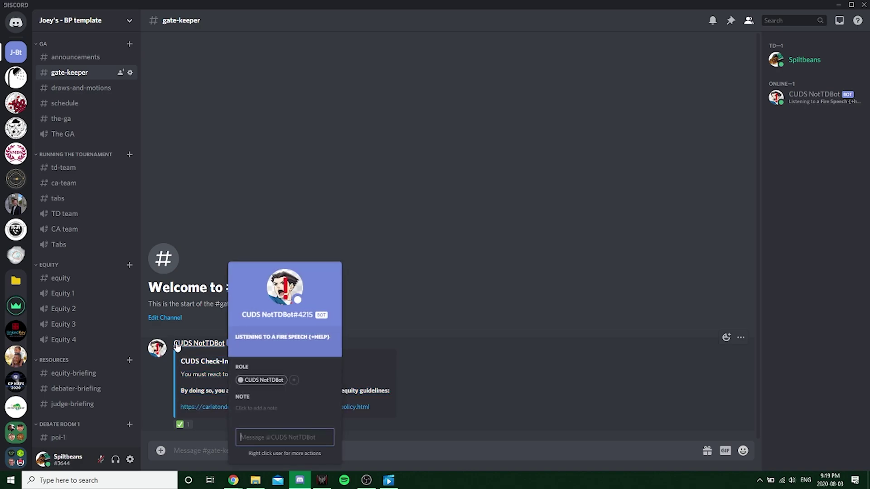
{"action": "left_click", "coordinate": [199, 325]}
{"action": "left_click_drag", "start_coordinate": [424, 409], "coordinate": [145, 330]}
{"action": "left_click", "coordinate": [423, 393]}
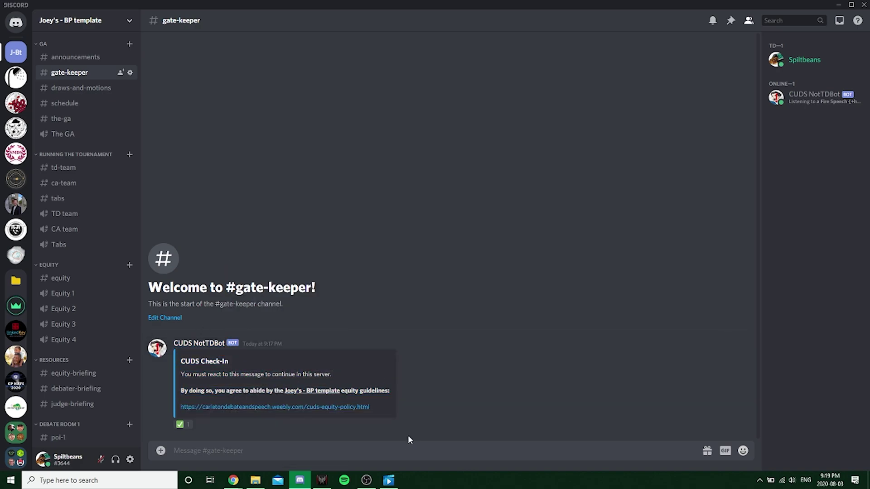